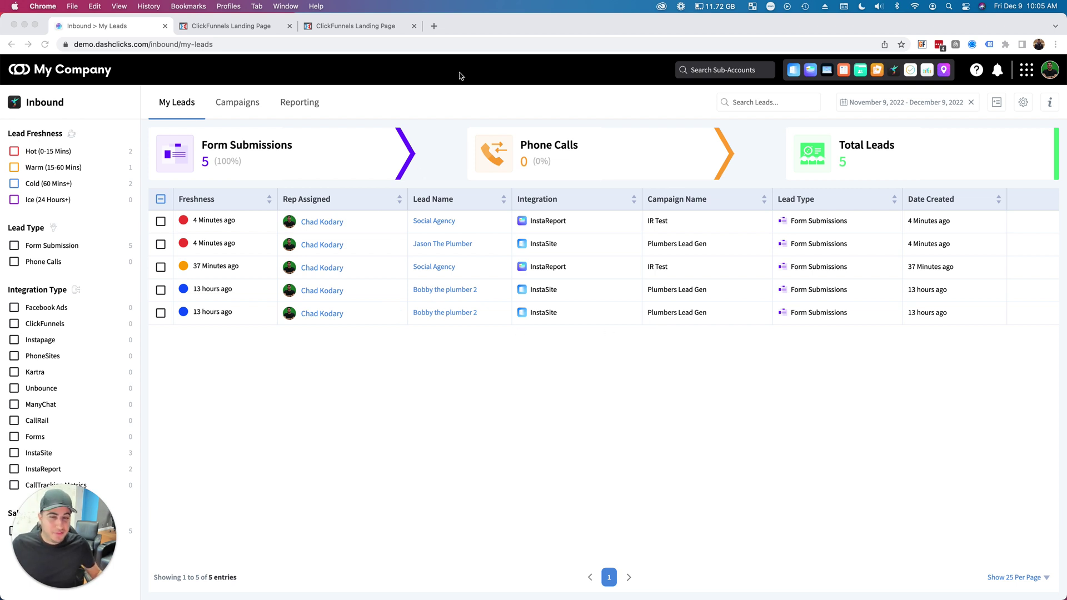
- View the Inbound campaigns list and examine the form on the instant plumbing website landing page
left_click(450, 92)
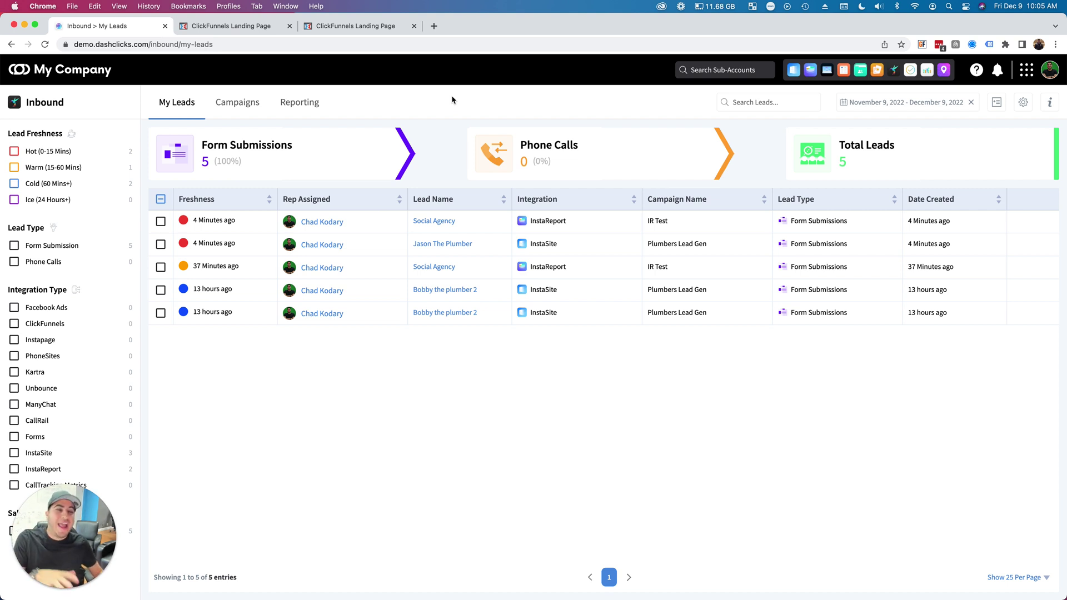
left_click(220, 110)
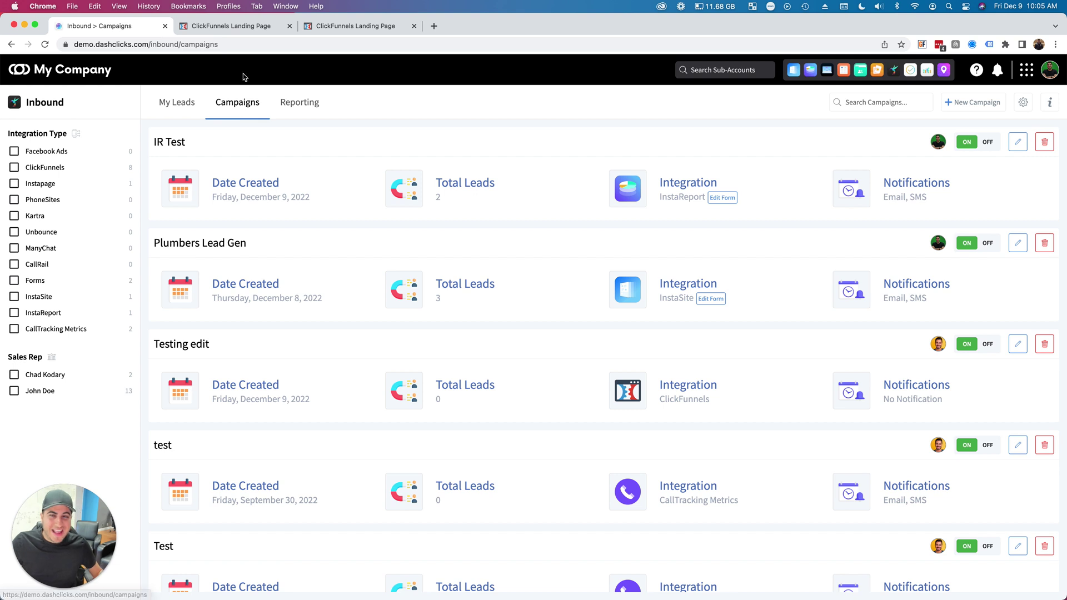
left_click(247, 32)
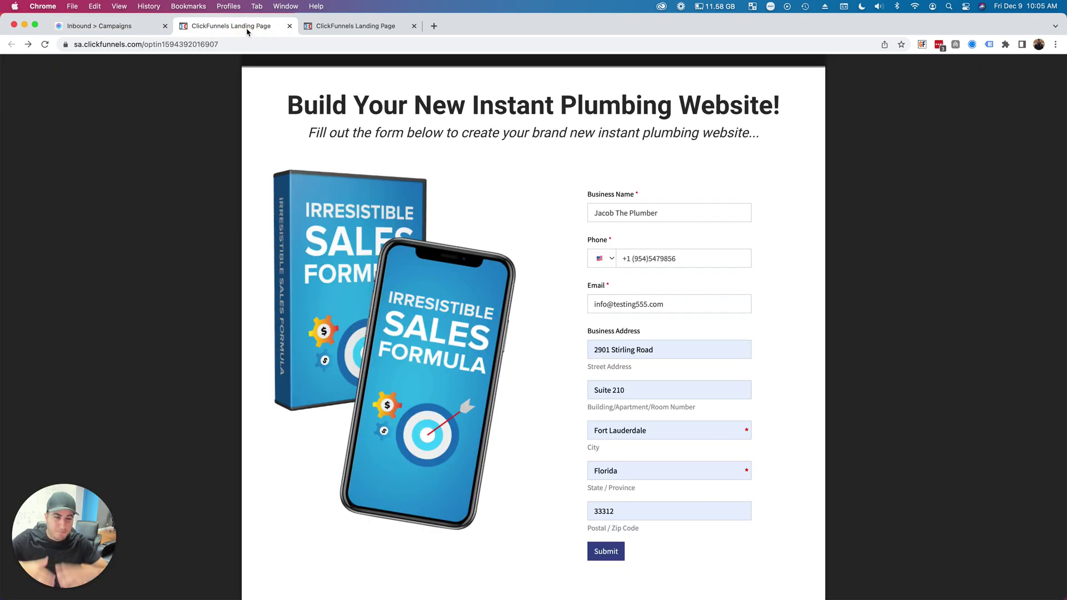
scroll(250, 201, "up", 2)
scroll(250, 202, "down", 5)
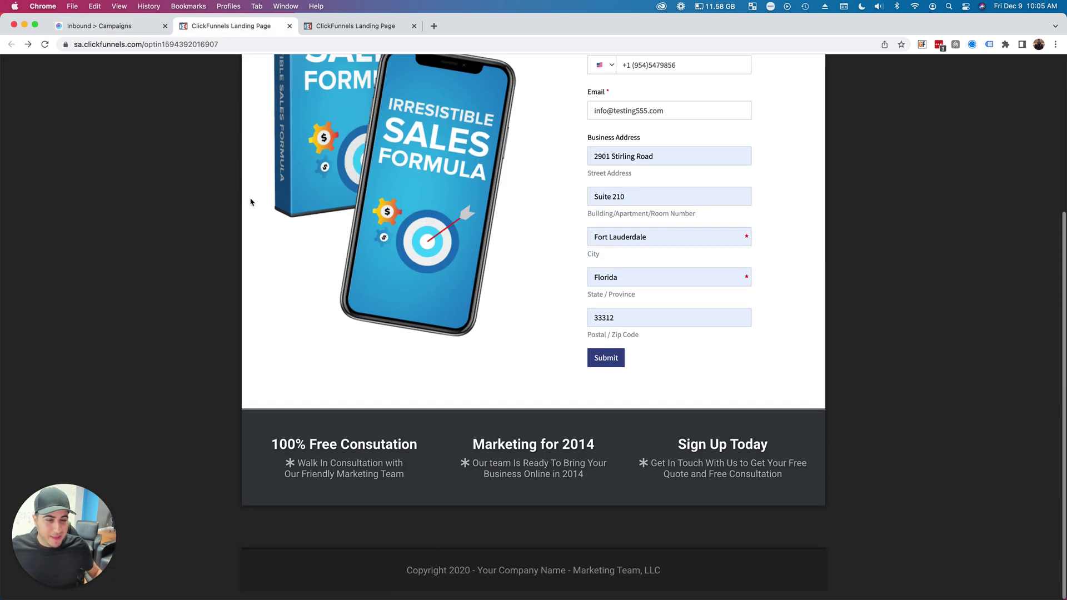
scroll(251, 201, "up", 5)
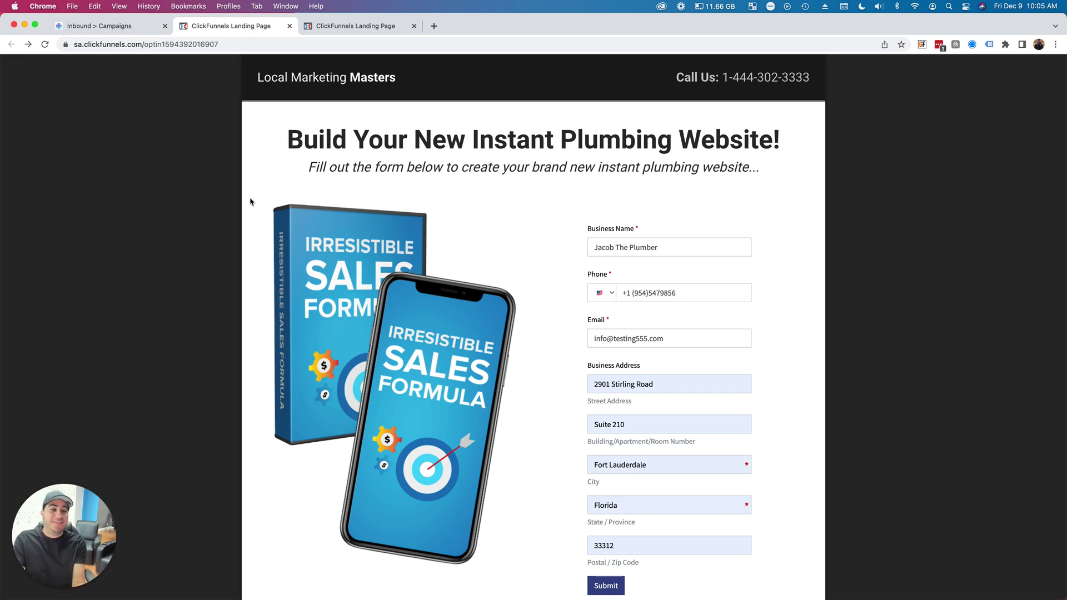
scroll(250, 201, "down", 2)
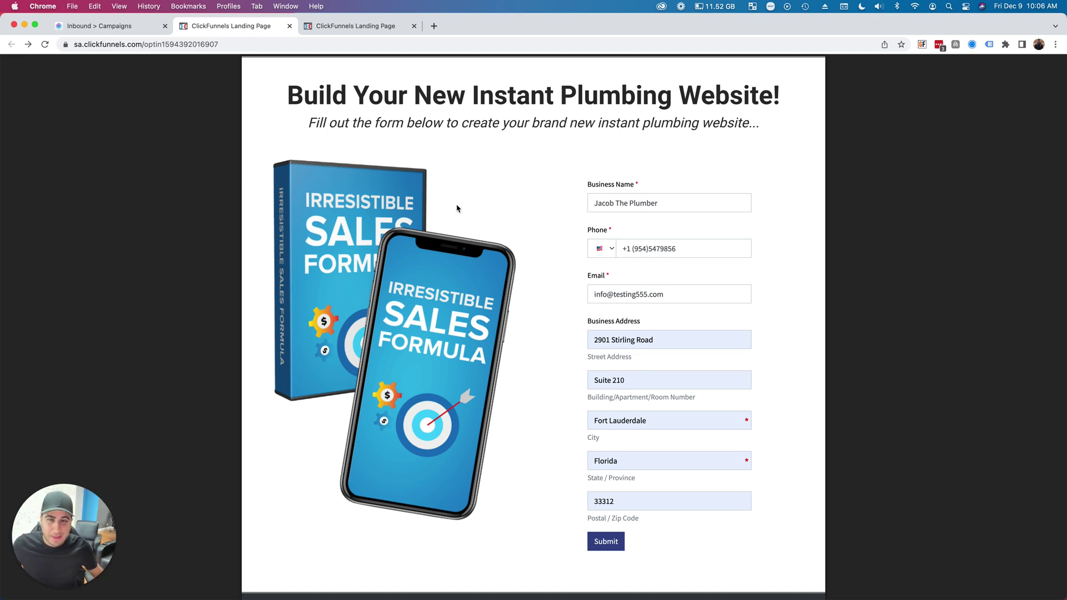
- Examine the instant online performance report landing page and the fields of its form
left_click(362, 25)
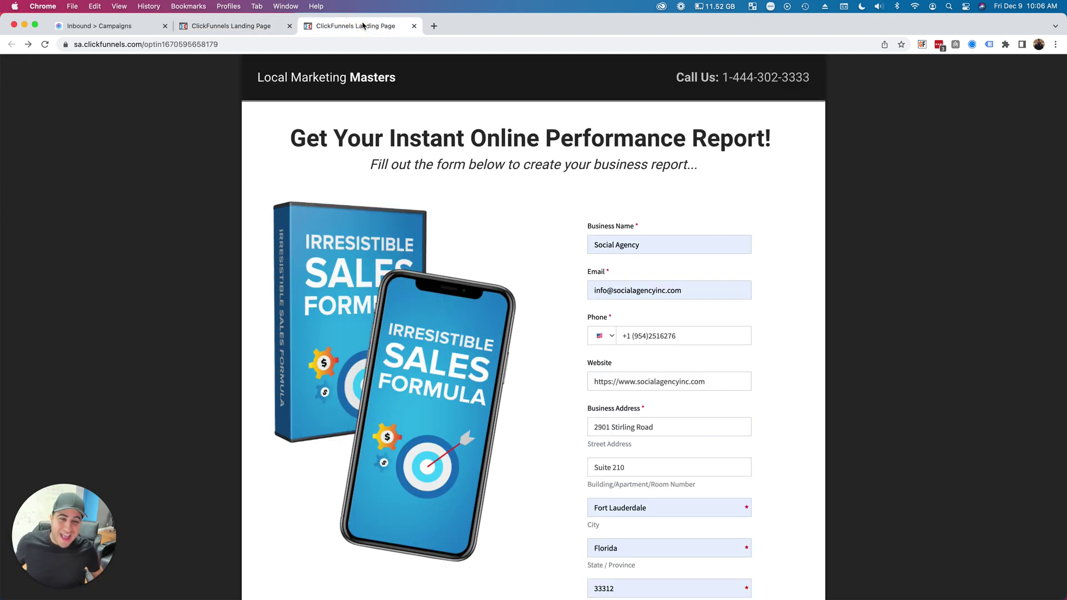
scroll(405, 250, "down", 2)
scroll(406, 250, "down", 5)
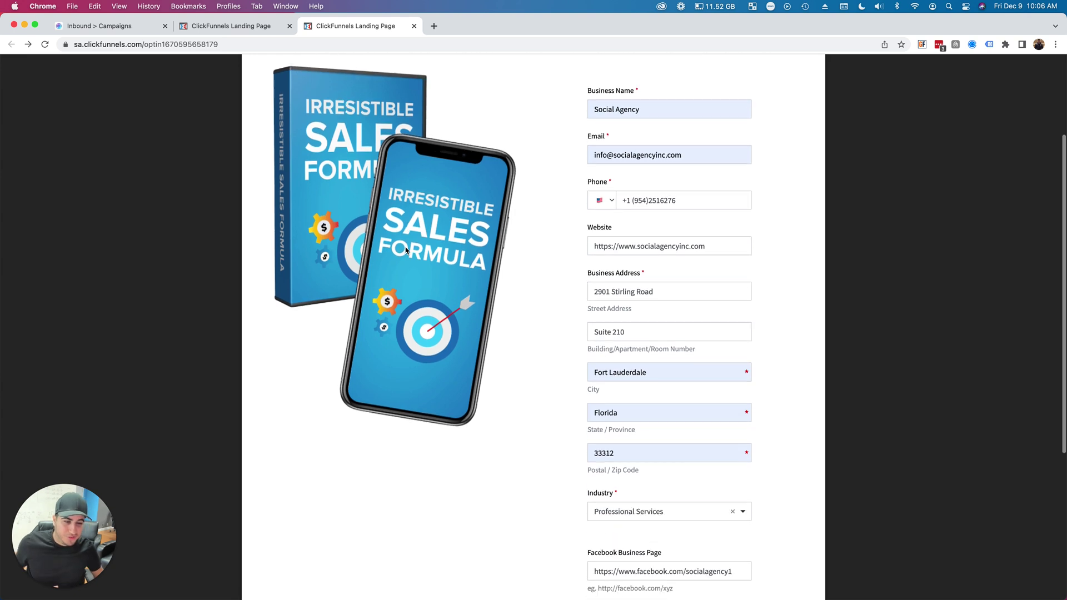
scroll(405, 251, "up", 5)
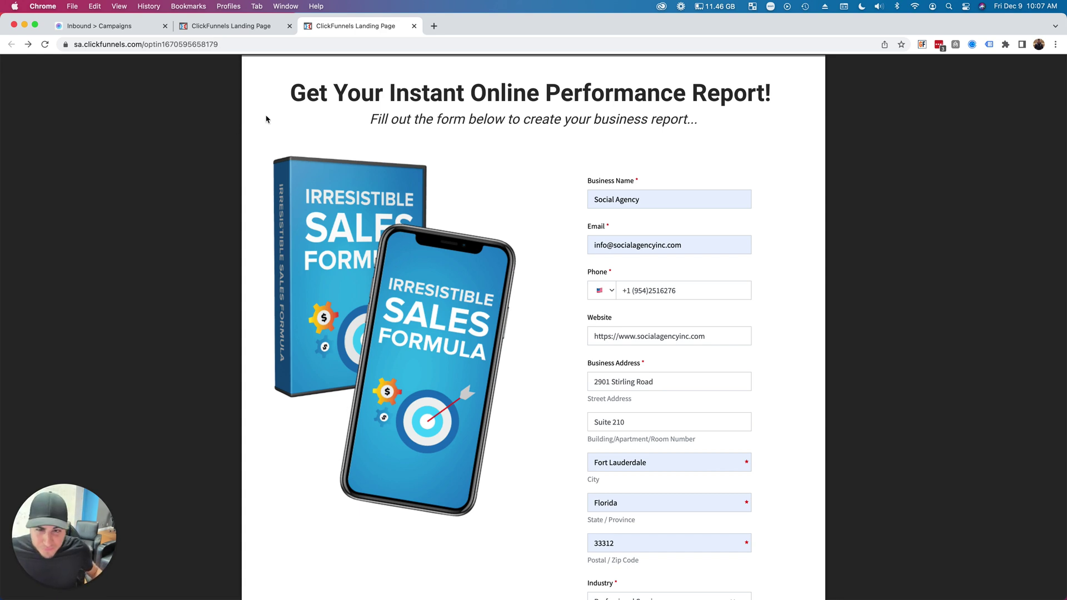
scroll(373, 219, "down", 3)
scroll(371, 222, "up", 5)
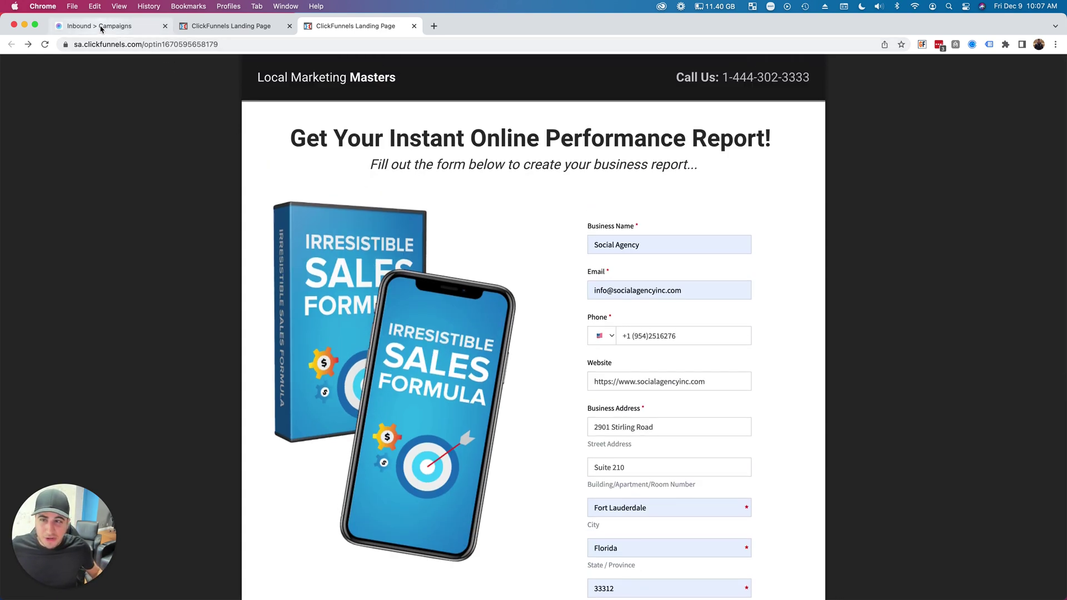
- Return to the Inbound My Leads list and reload it
left_click(105, 26)
left_click(176, 102)
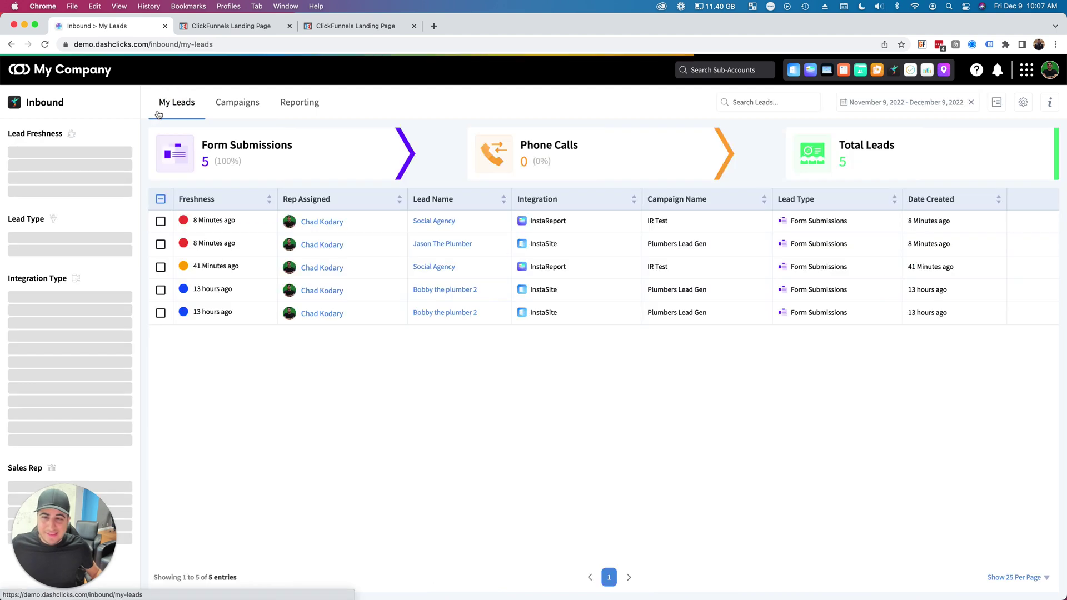
left_click(45, 44)
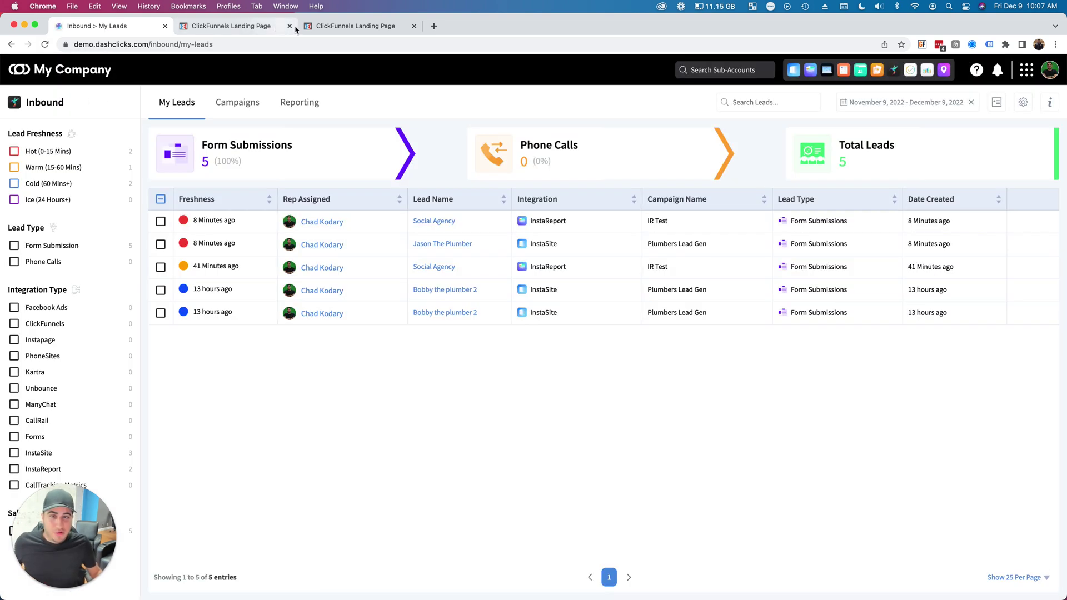
- Submit the prefilled lead forms on the performance report and instant plumbing website landing pages
left_click(334, 26)
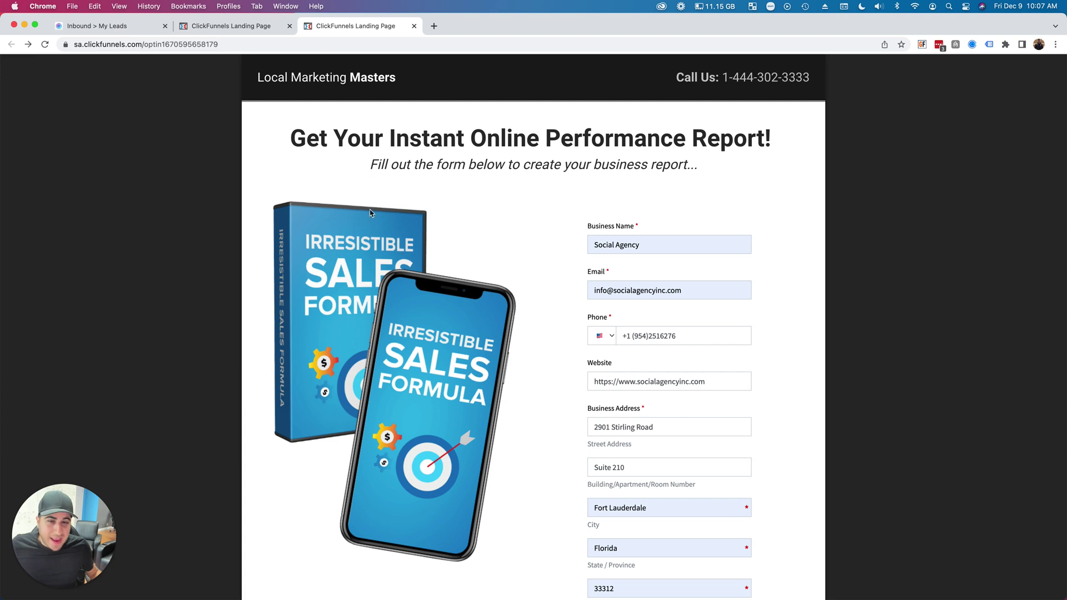
left_click_drag(291, 130, 762, 172)
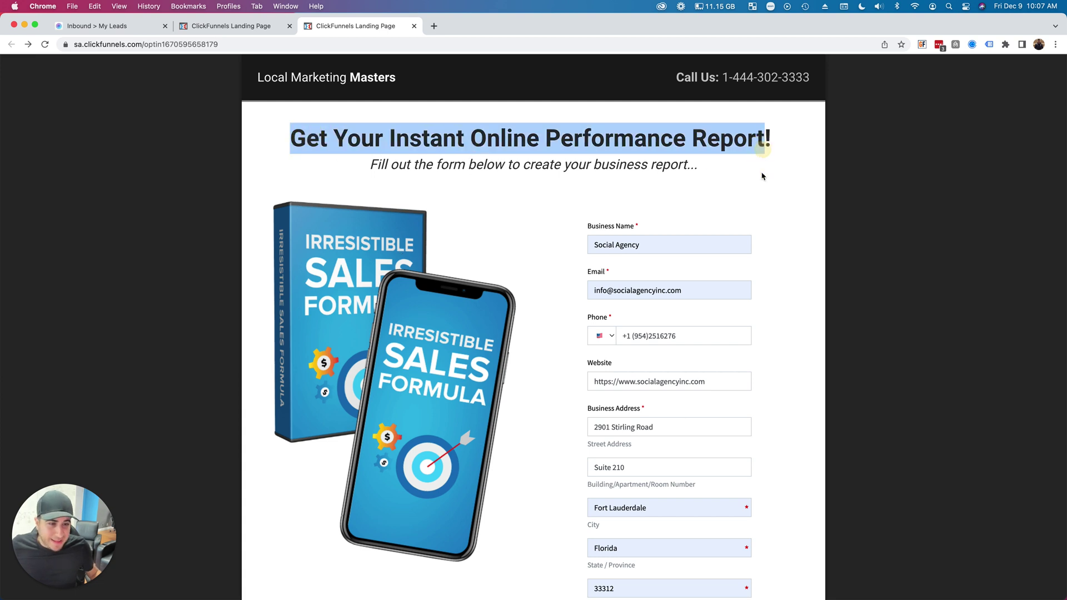
scroll(762, 172, "down", 3)
scroll(569, 382, "down", 2)
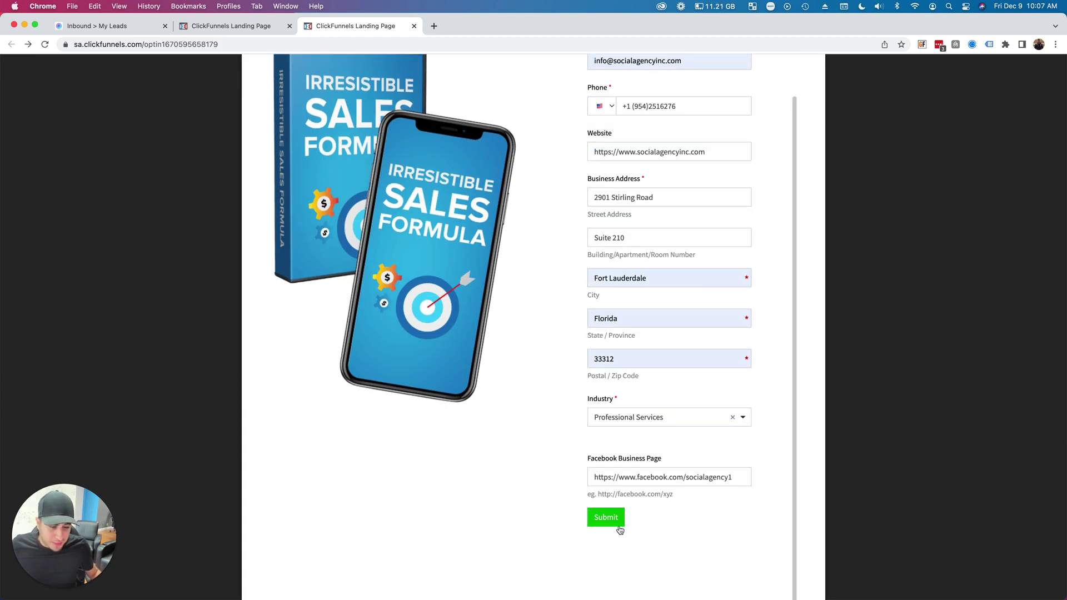
left_click(608, 518)
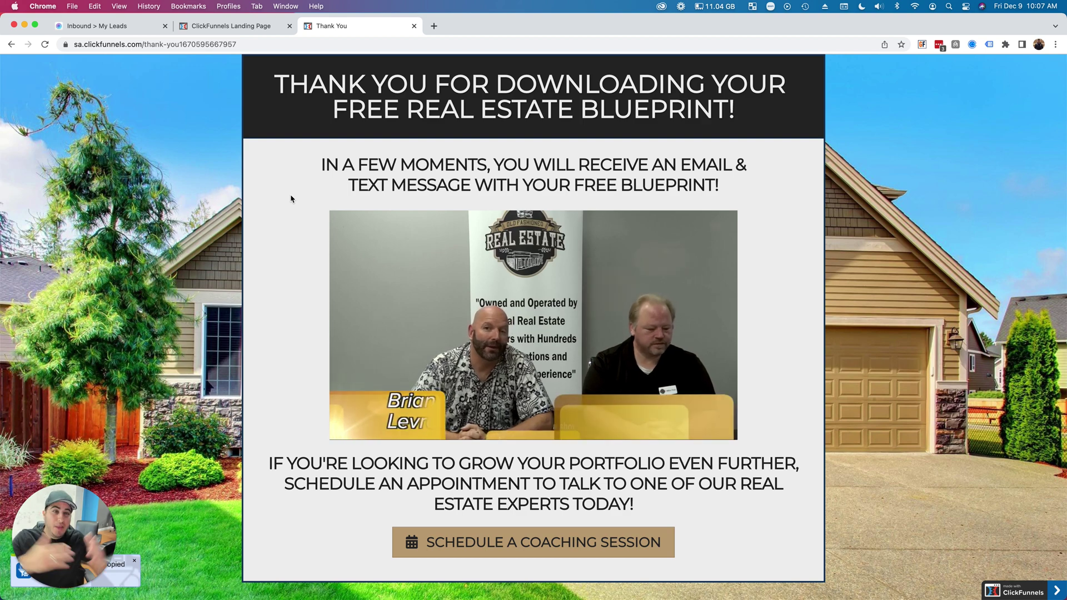
left_click(222, 26)
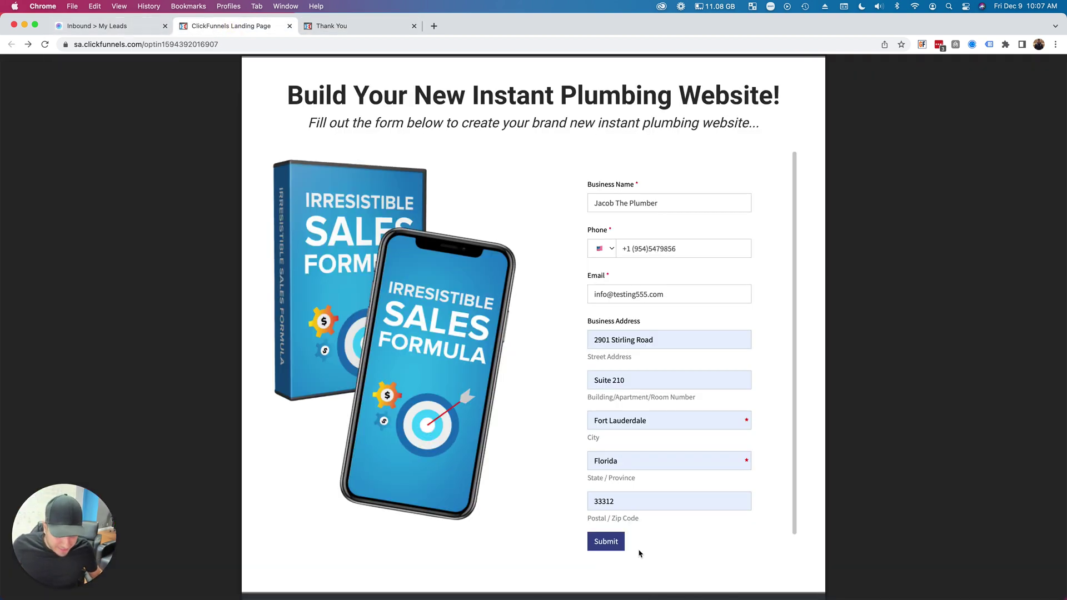
left_click(608, 543)
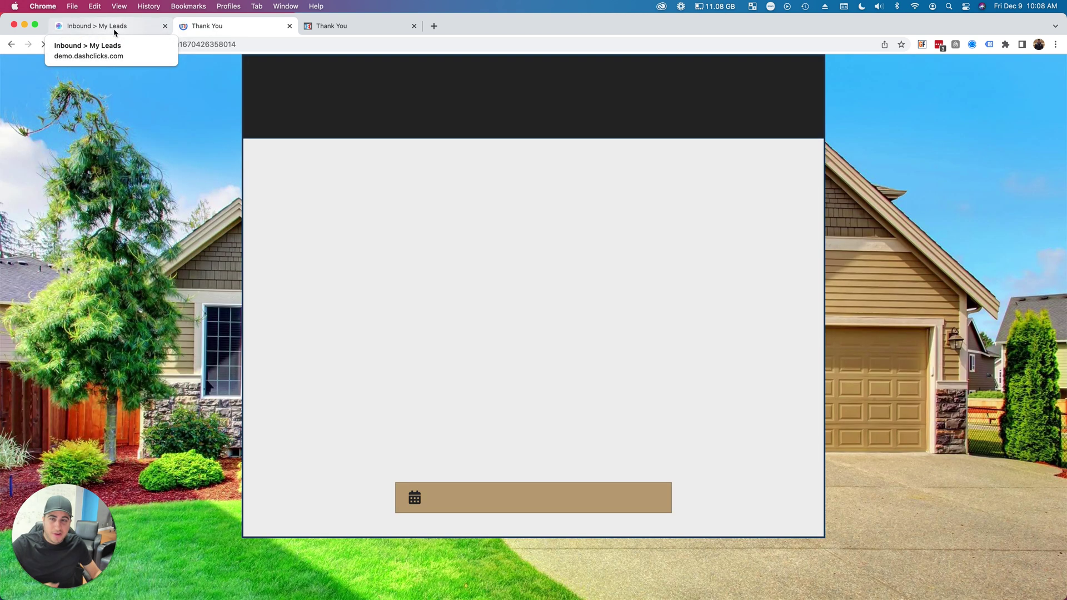
- Go back to the Inbound leads list, examine the newest lead entries, and reload the list
left_click(114, 33)
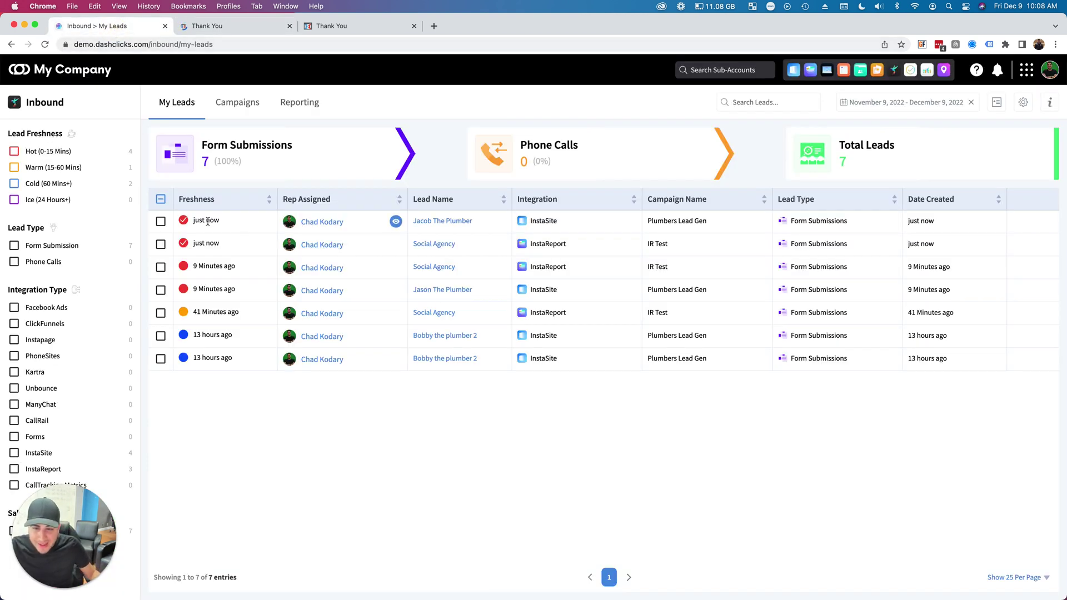
left_click_drag(197, 221, 219, 243)
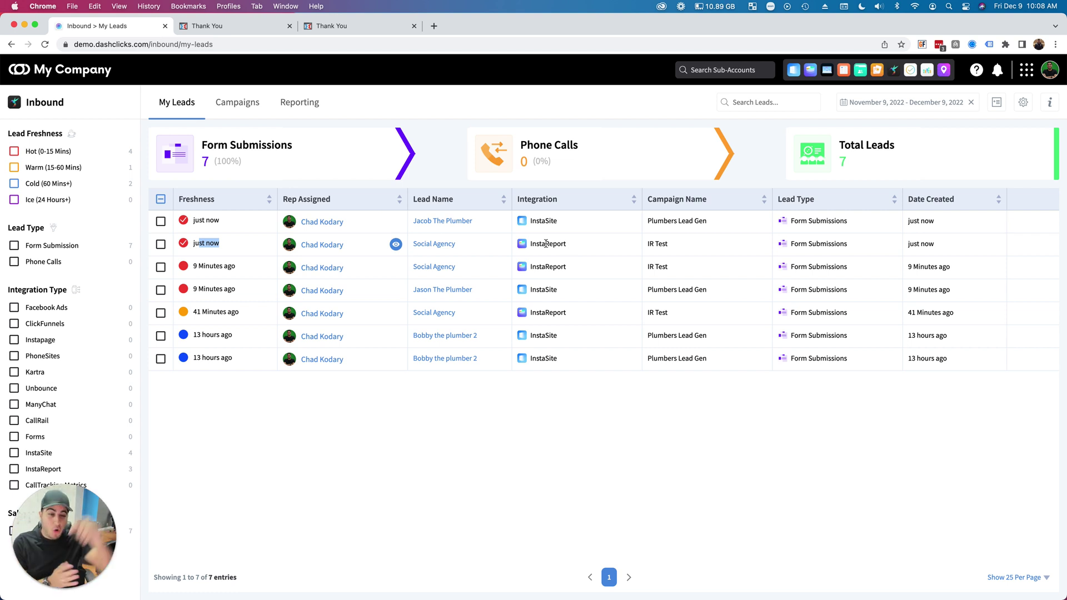
left_click(44, 44)
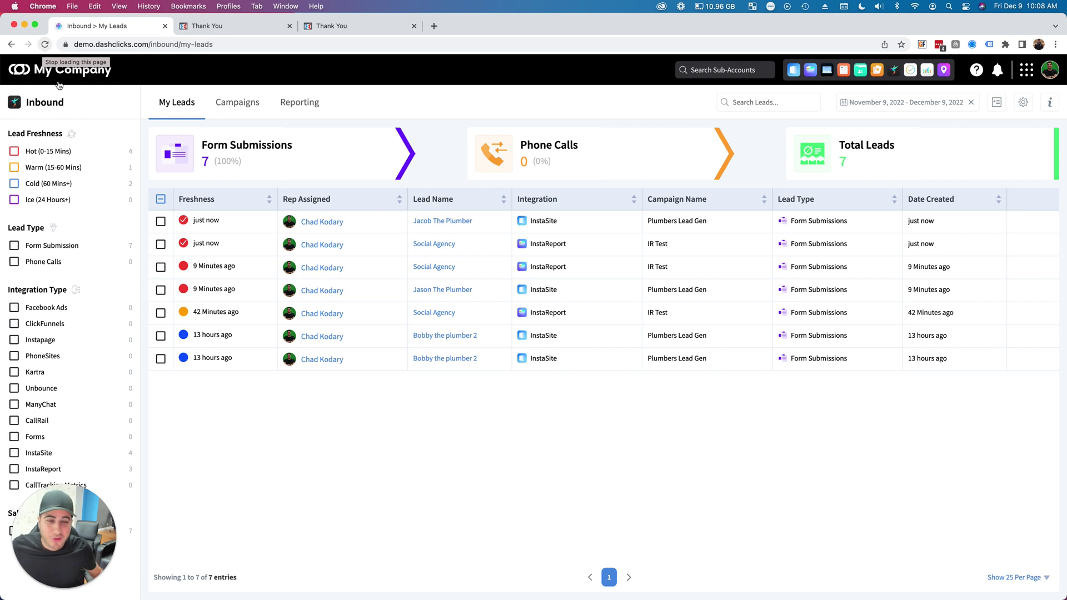
mouse_move(400, 230)
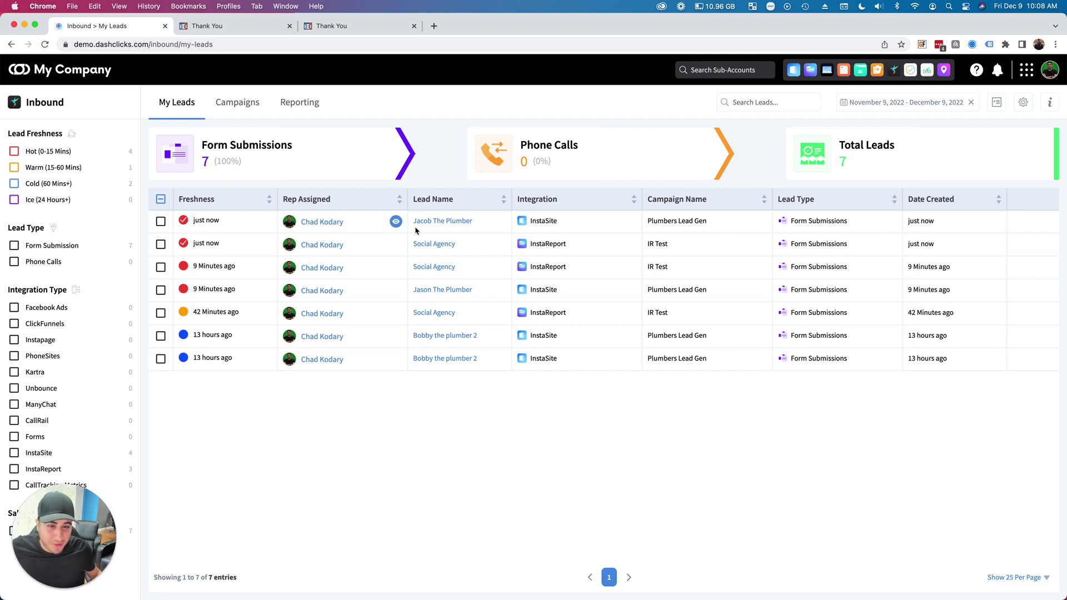
- Check the build status of the newest entries in My Instasites and My InstaReports
left_click(795, 71)
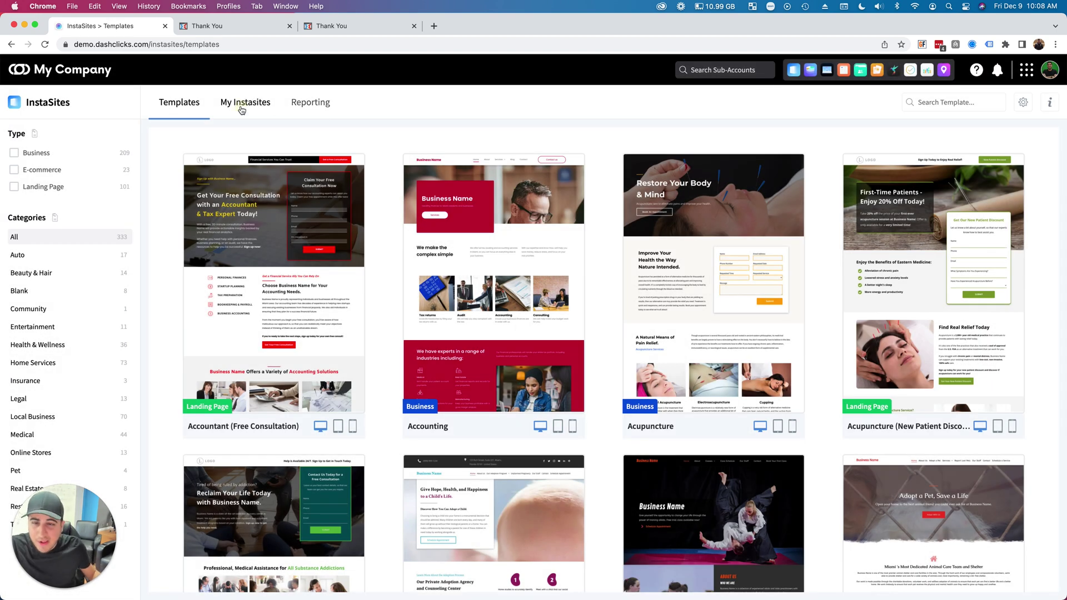
left_click(241, 105)
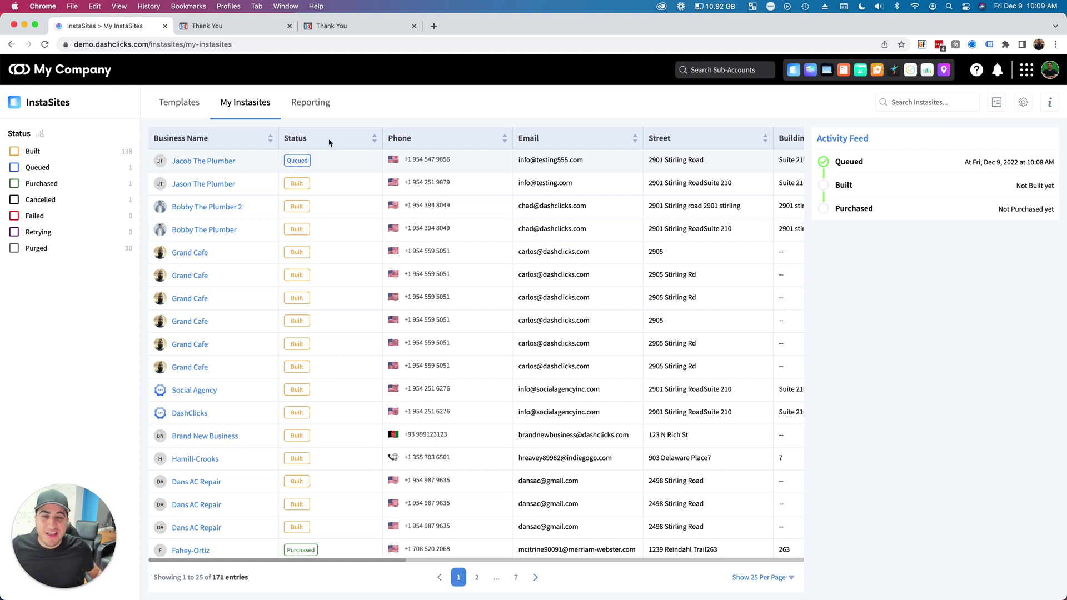
left_click(812, 76)
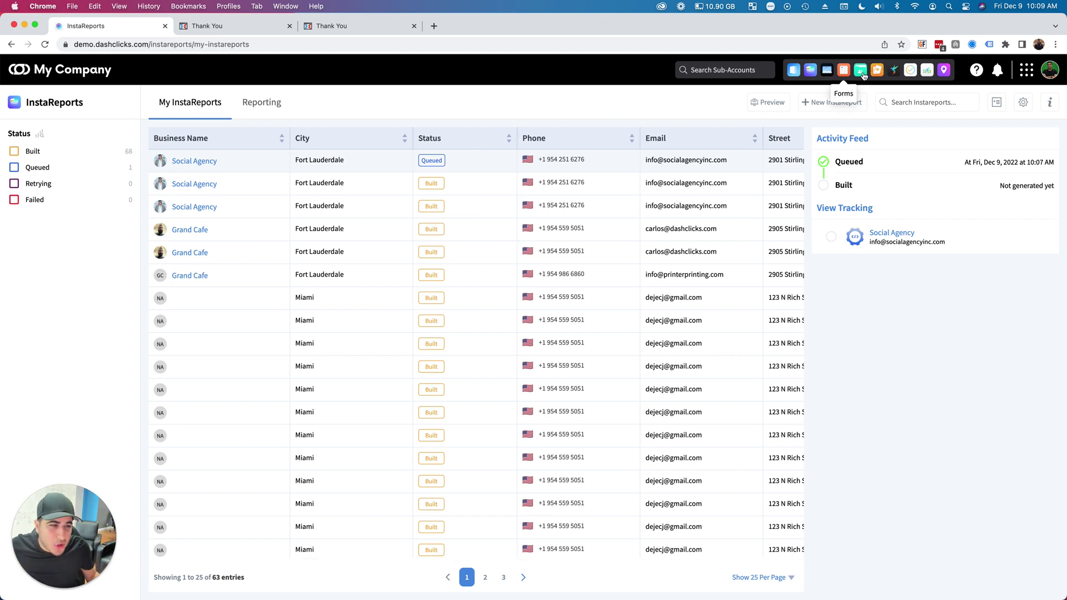
- Start a new Inbound campaign and choose InstaSites as its integration
left_click(892, 72)
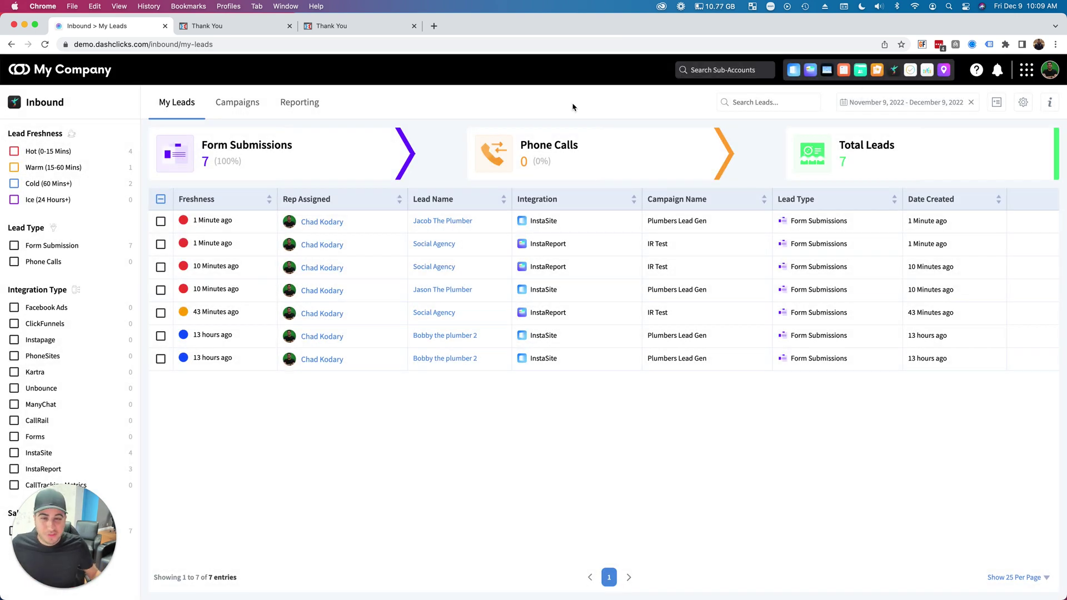
left_click(237, 104)
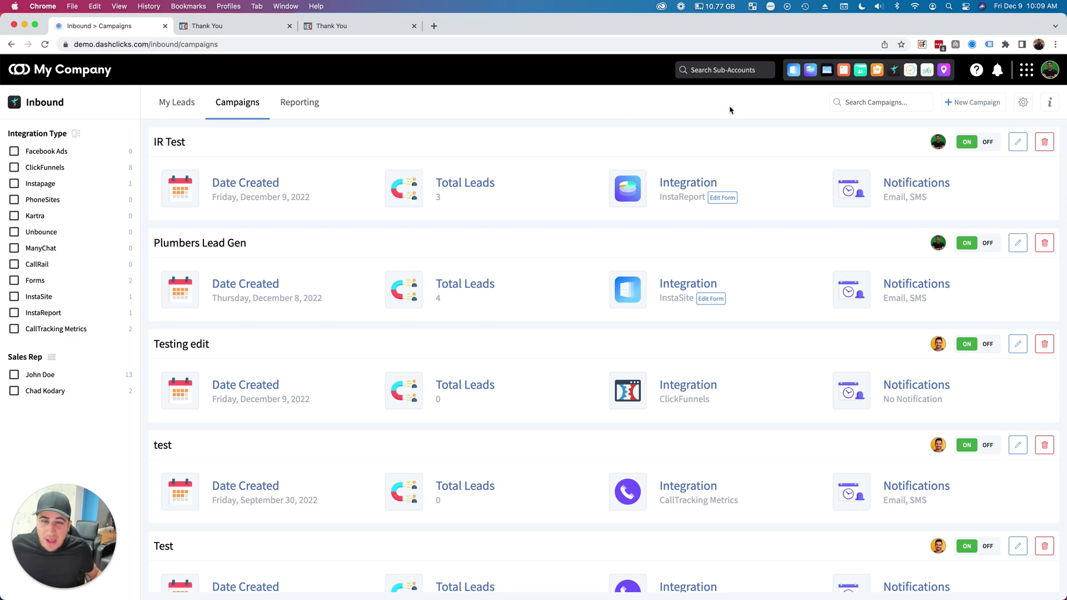
left_click(959, 104)
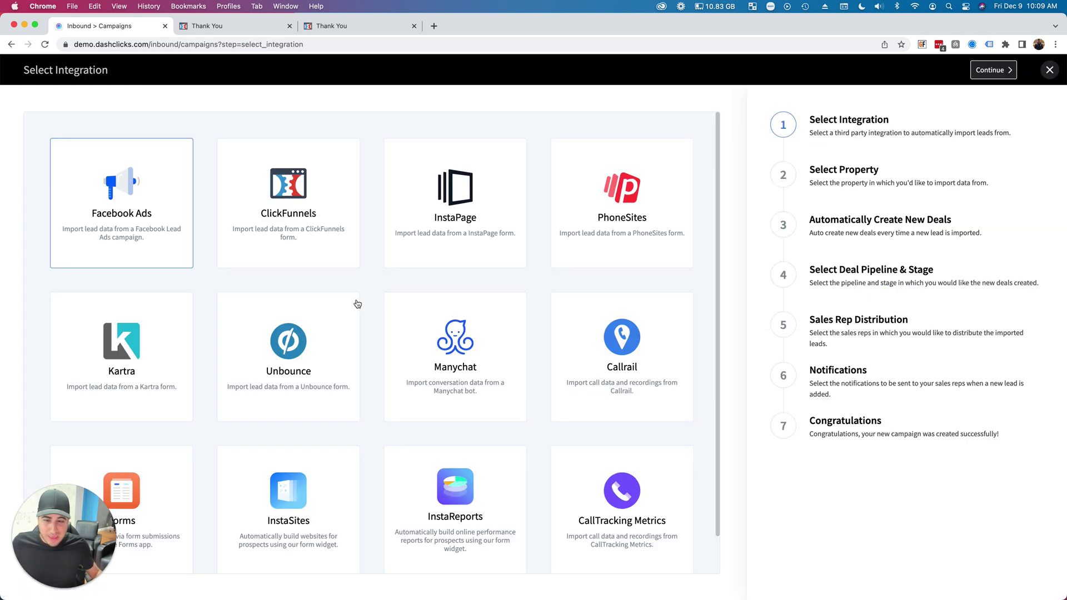
scroll(355, 393, "down", 2)
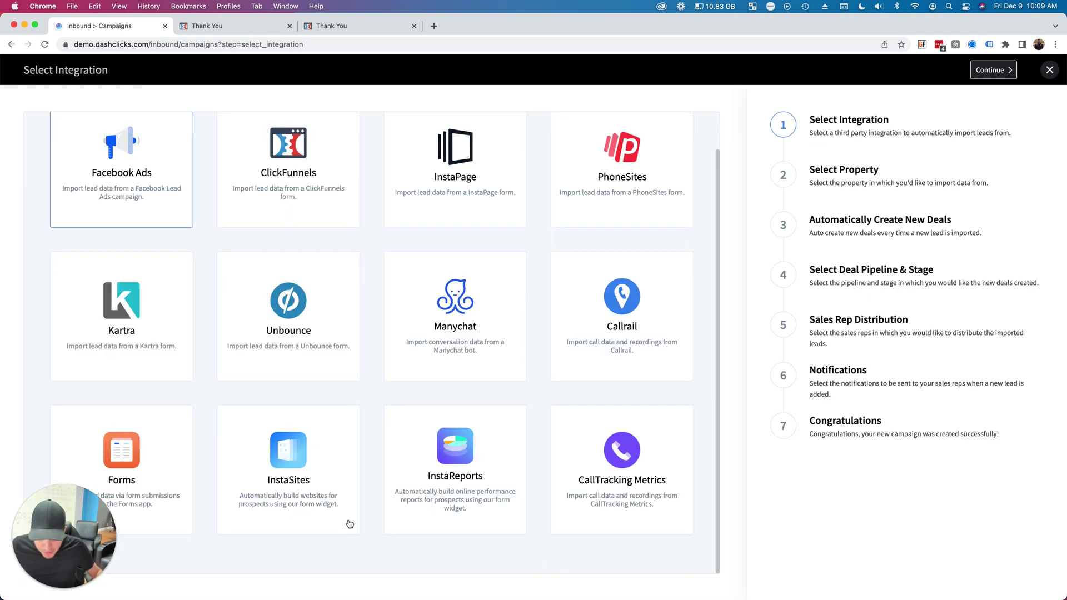
left_click(305, 444)
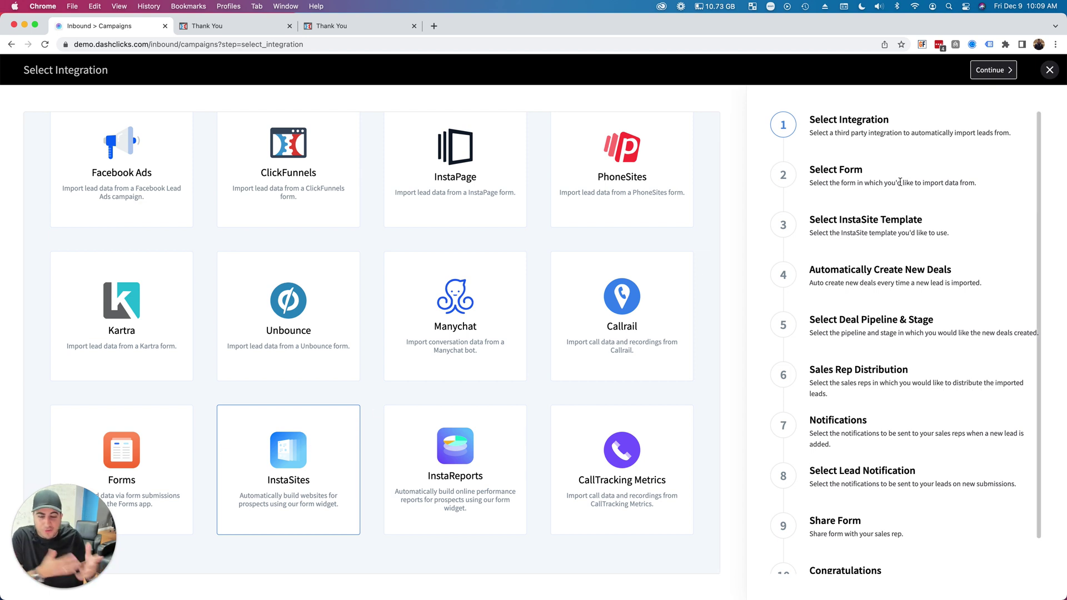
left_click(994, 69)
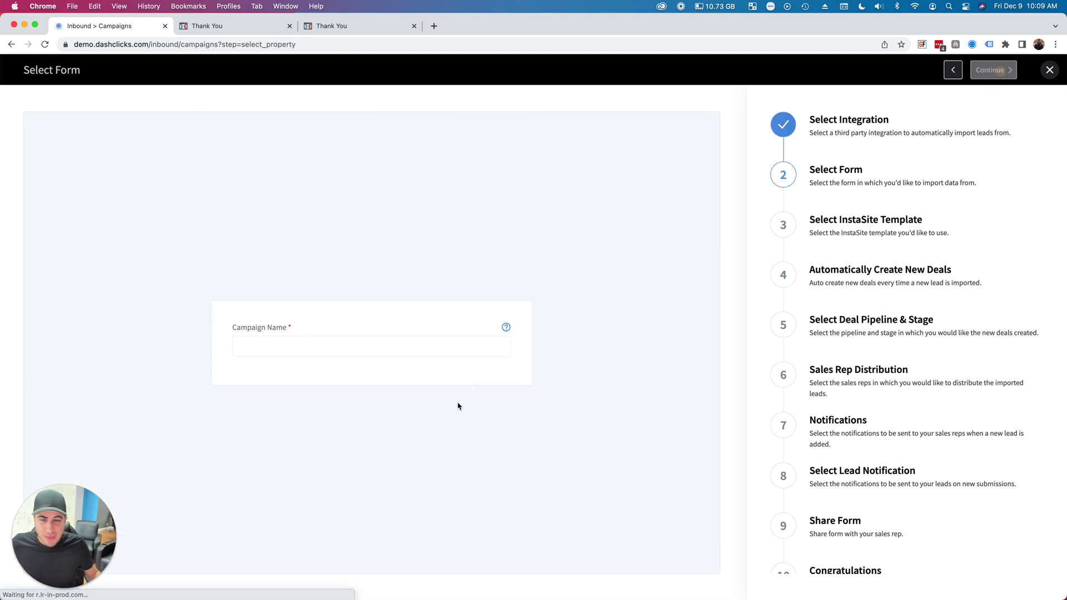
- Name the campaign with the owner's first name followed by "new landing page" and proceed to the template selection
left_click(303, 352)
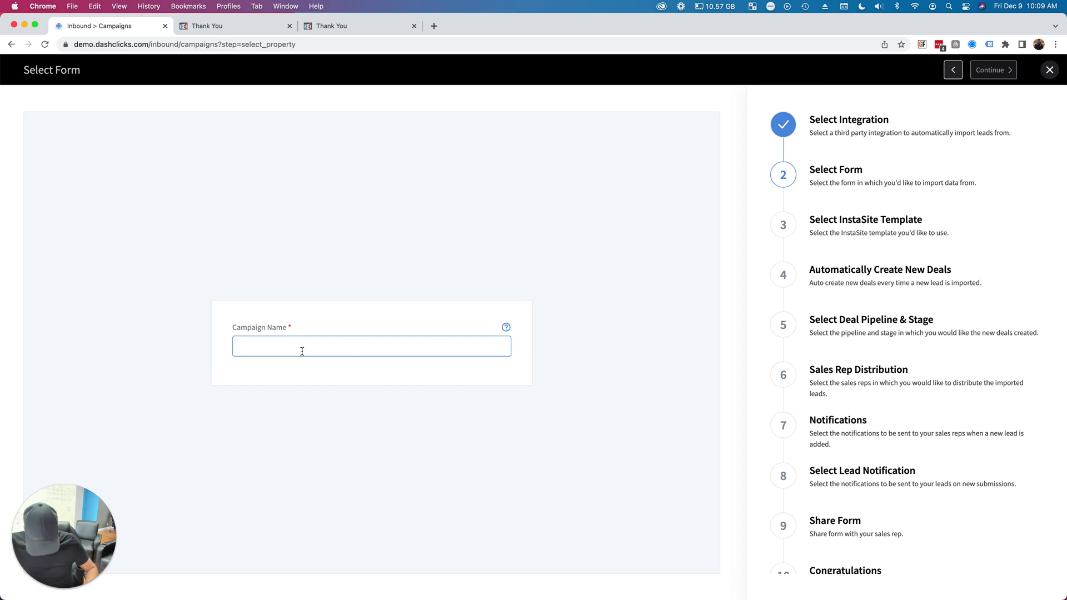
type("Chads new landing page")
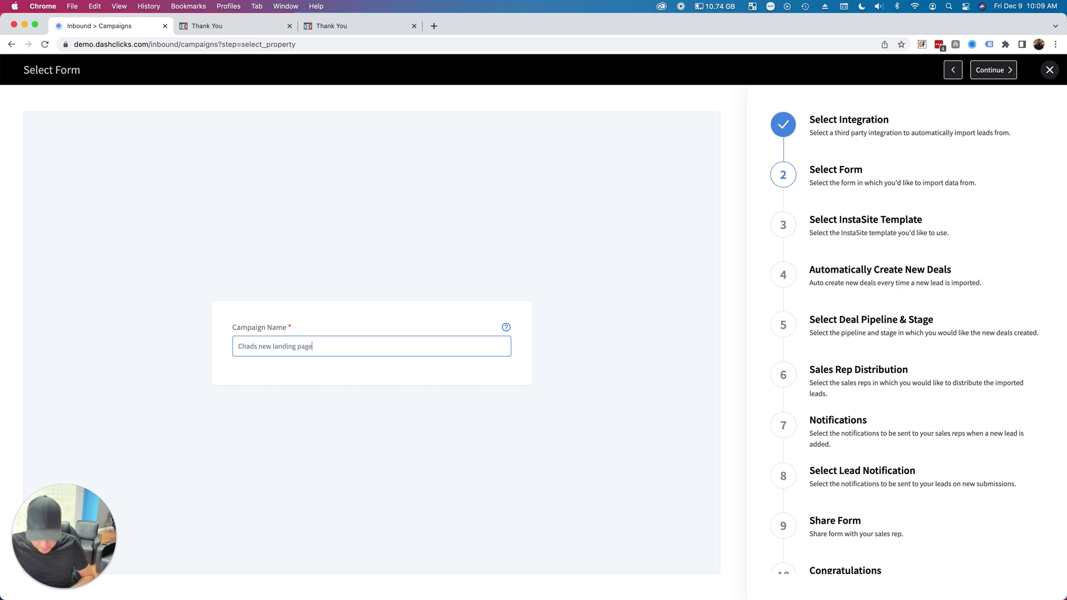
left_click(993, 70)
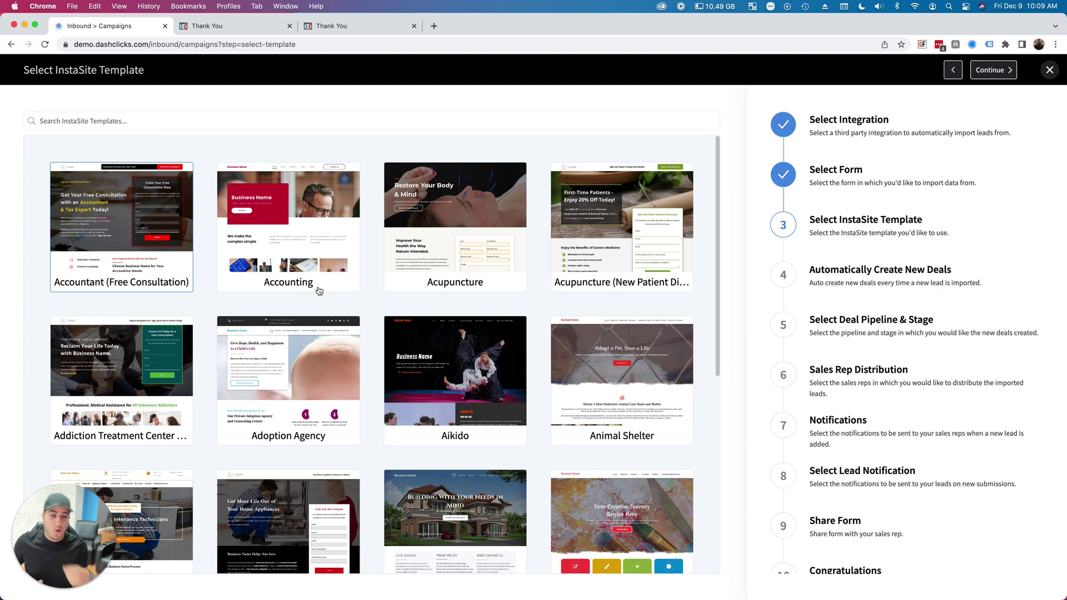
- Search the InstaSite templates for "chiro", pick the Chiropractor template, and proceed to the deal creation options
left_click(92, 120)
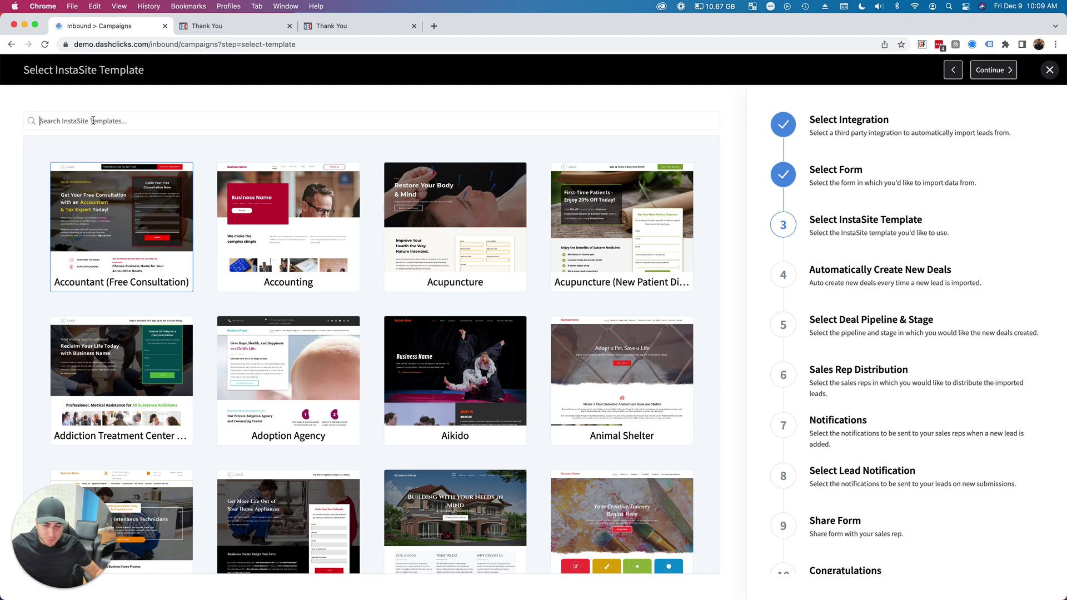
type("chiro")
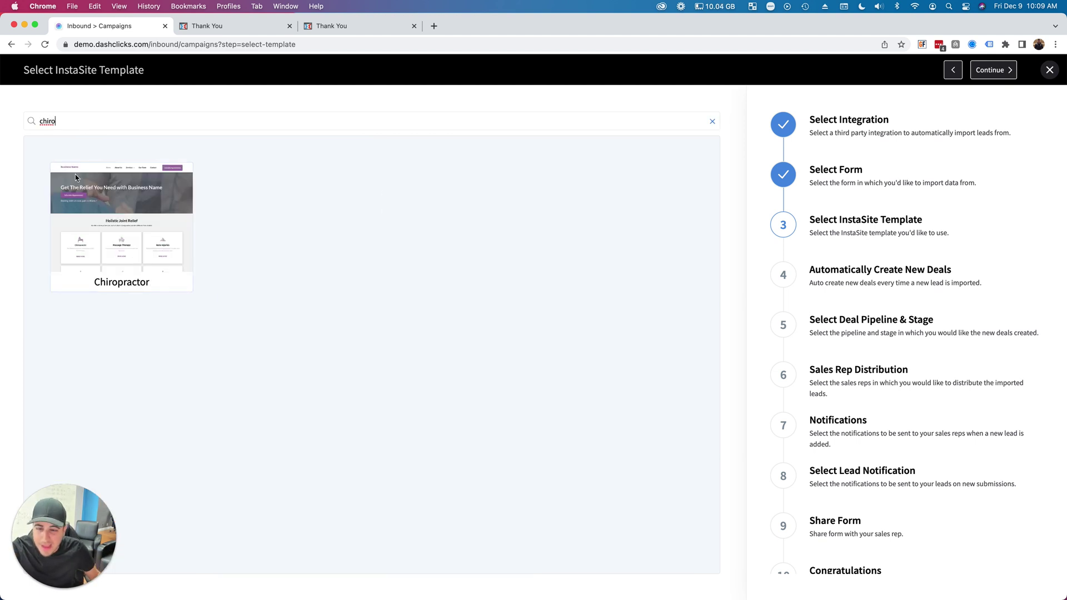
left_click(133, 226)
left_click(992, 69)
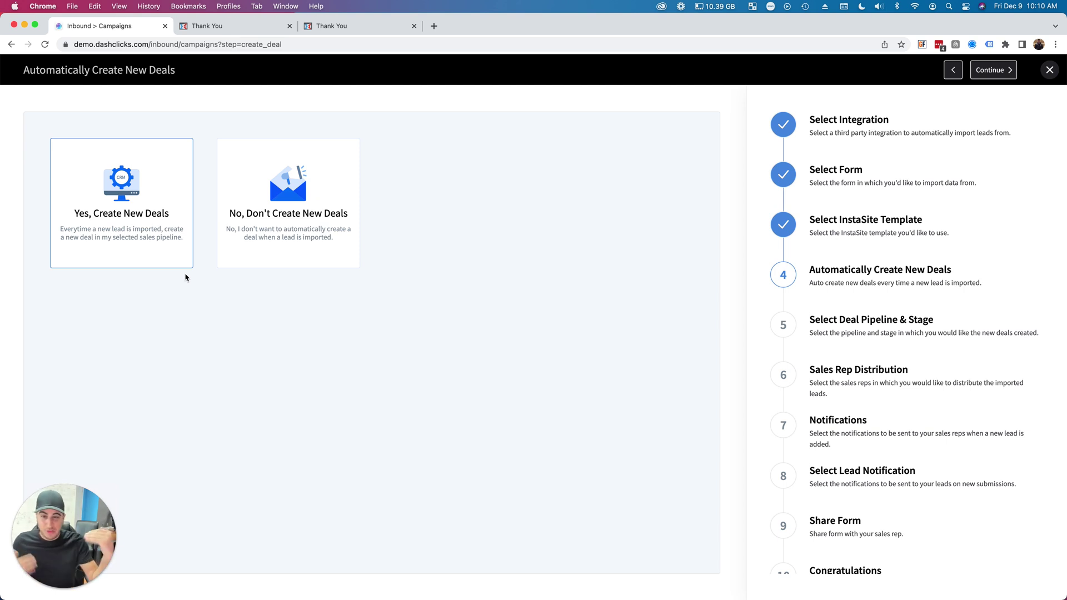
- Keep automatic creation of new deals and route them to the Inbound Sales pipeline at the LEAD IN stage
left_click(1007, 74)
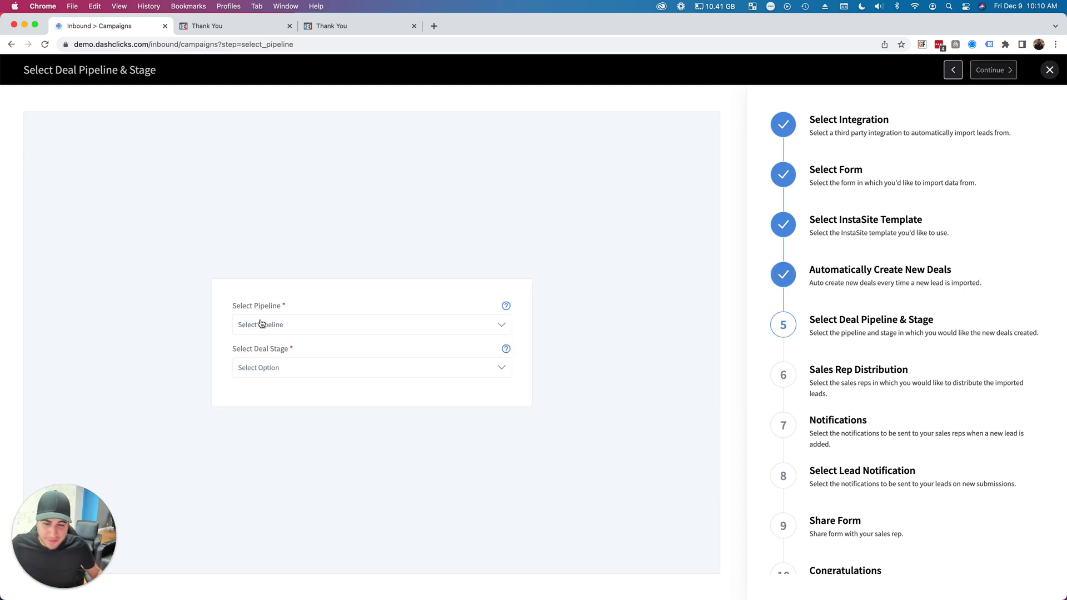
left_click(261, 324)
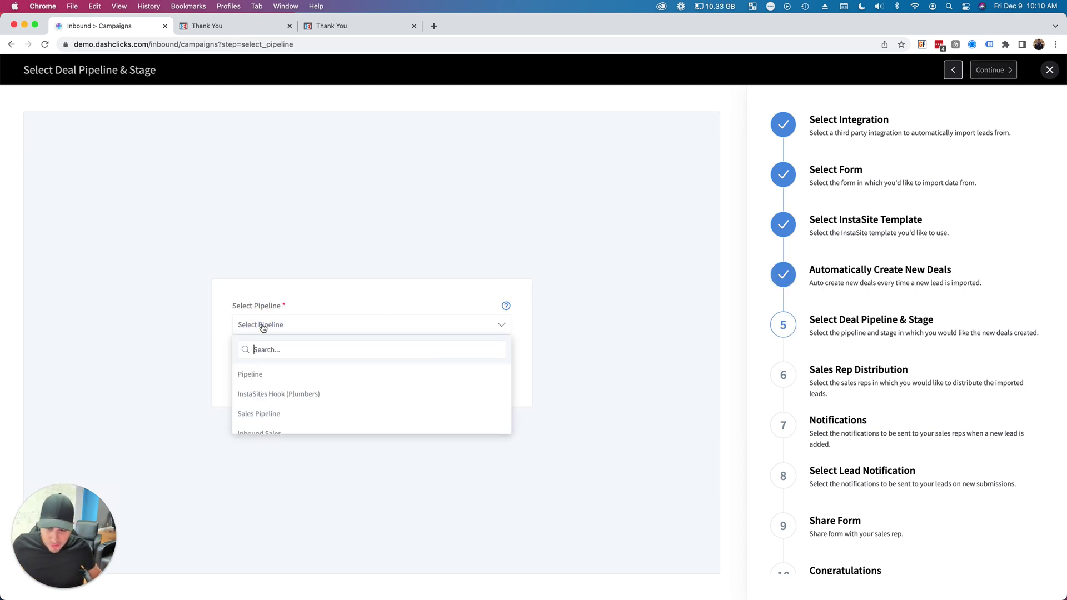
scroll(262, 384, "down", 1)
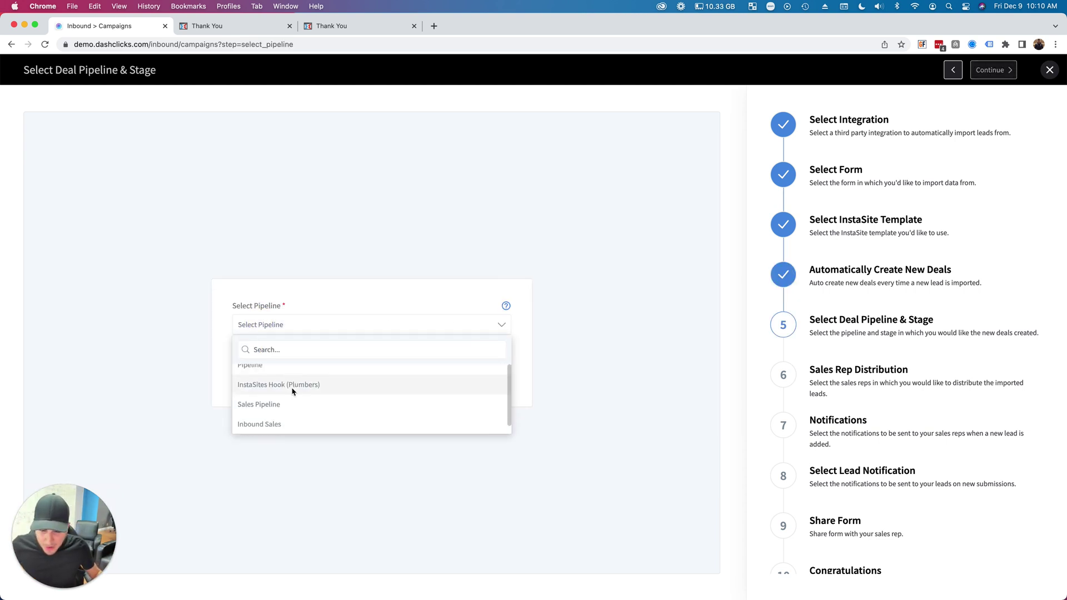
left_click(287, 426)
left_click(267, 369)
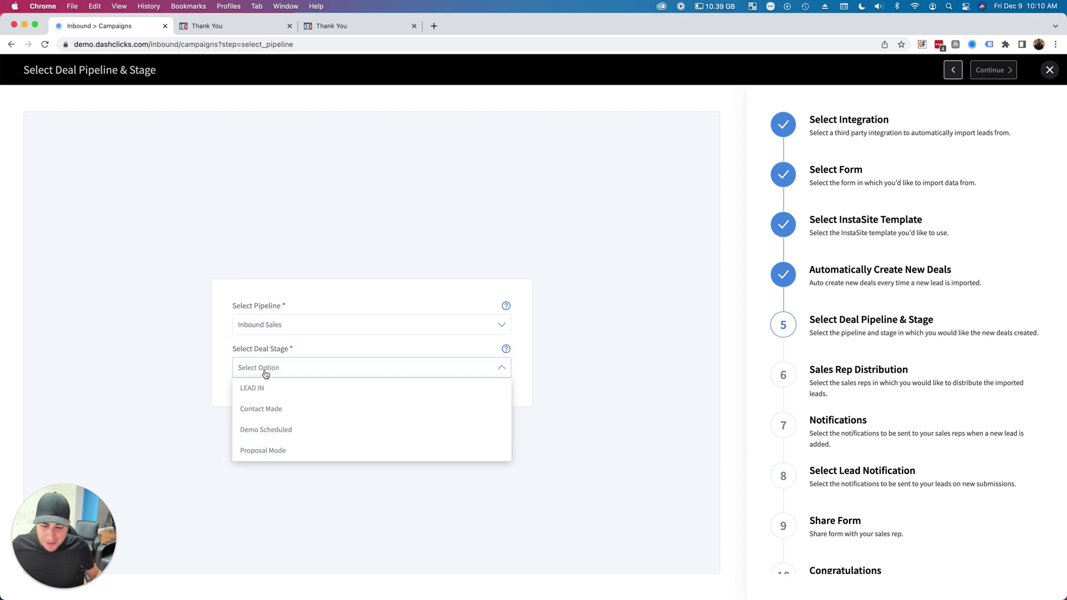
left_click(308, 396)
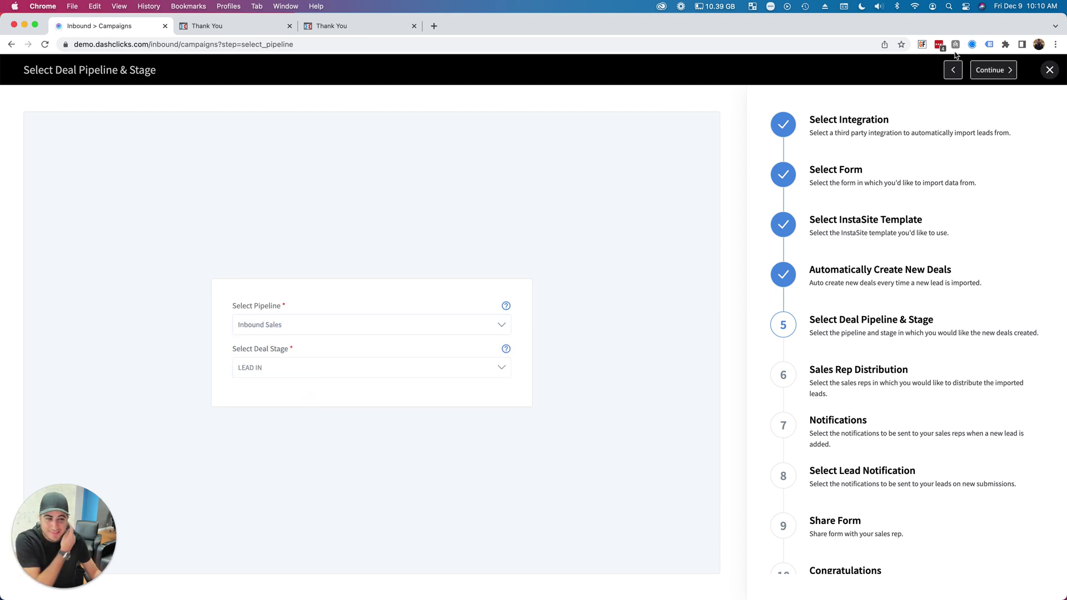
left_click(998, 71)
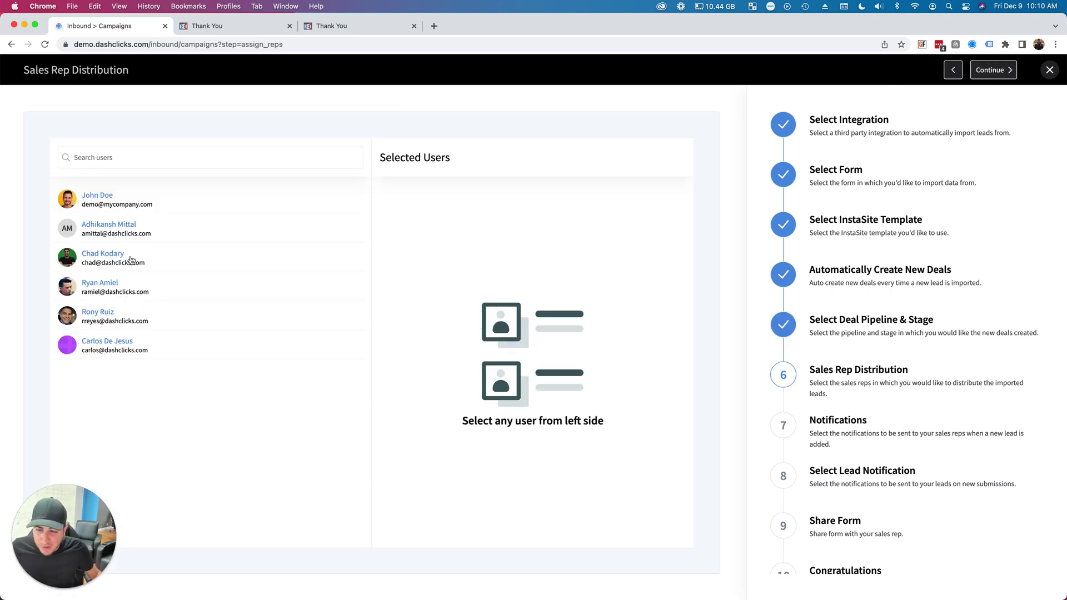
- Assign only the third listed user as sales rep, with their phone number for SMS notifications, and proceed to the notification options
left_click(142, 262)
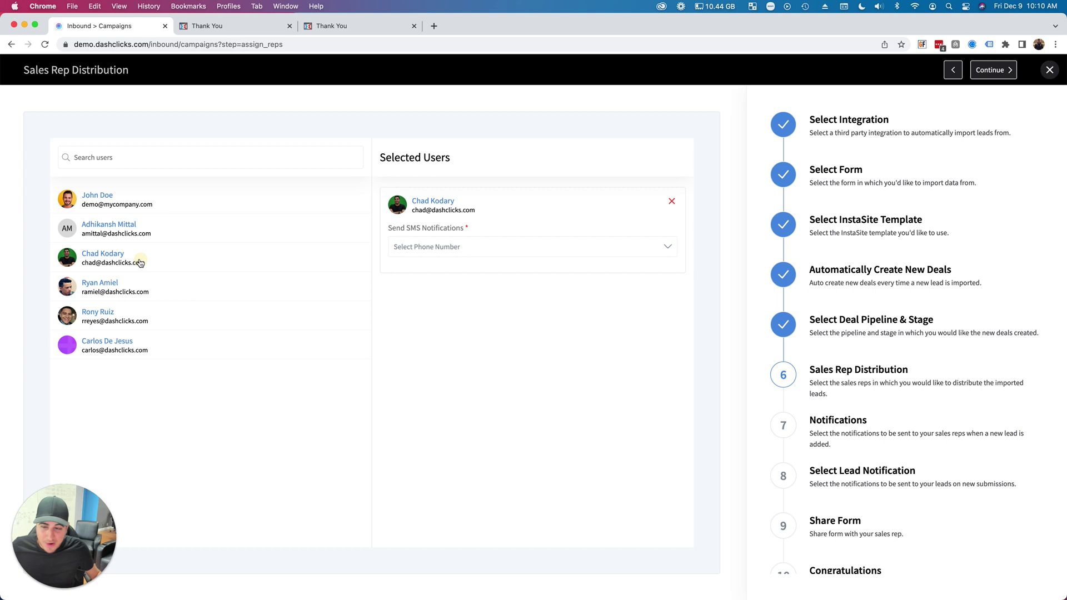
left_click(578, 248)
left_click(465, 268)
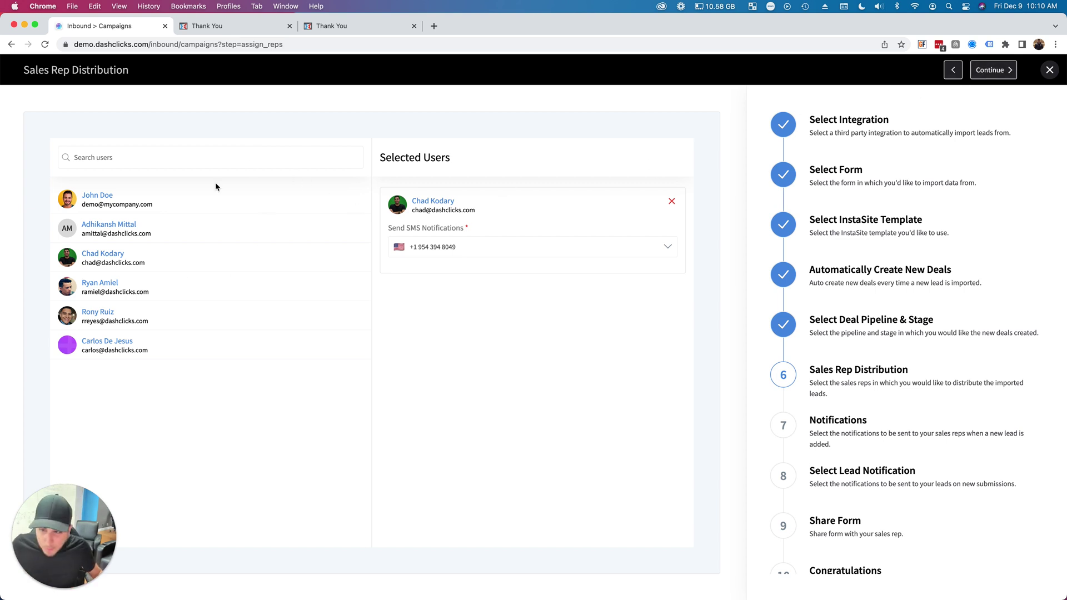
left_click(178, 200)
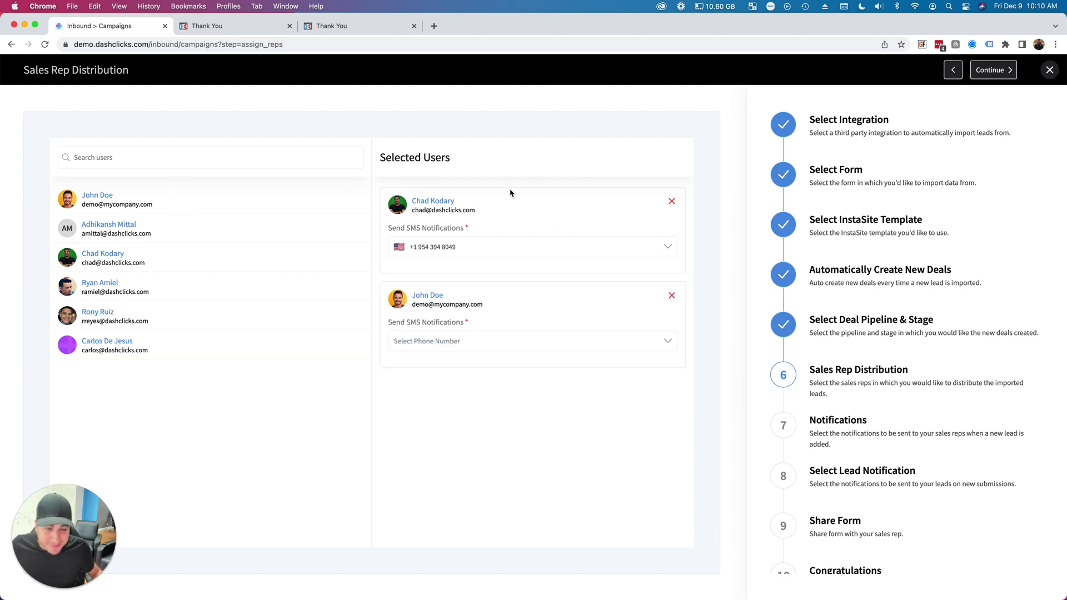
left_click(672, 295)
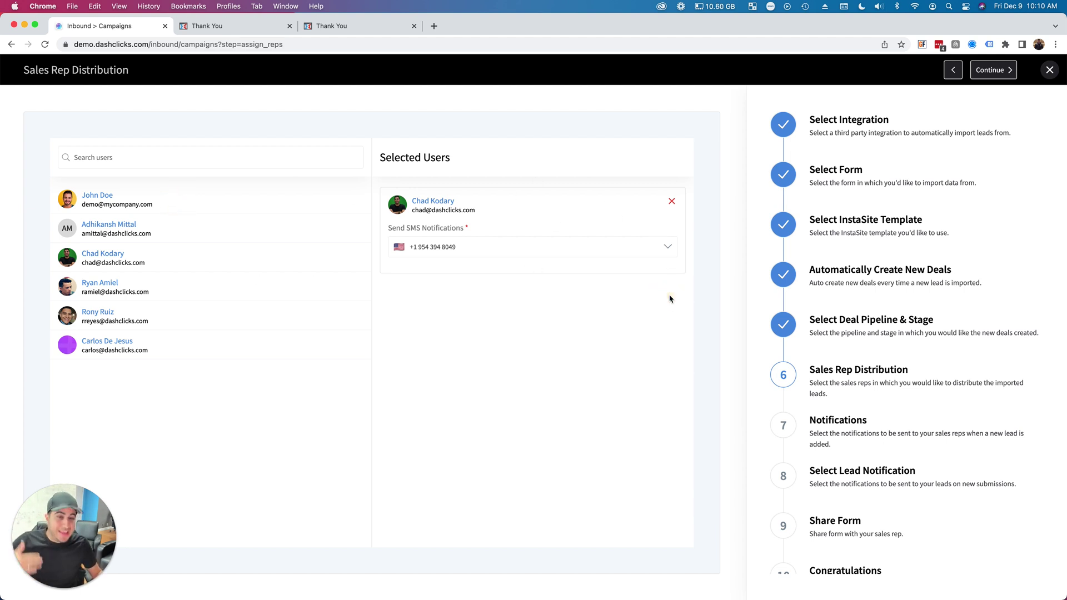
left_click(992, 69)
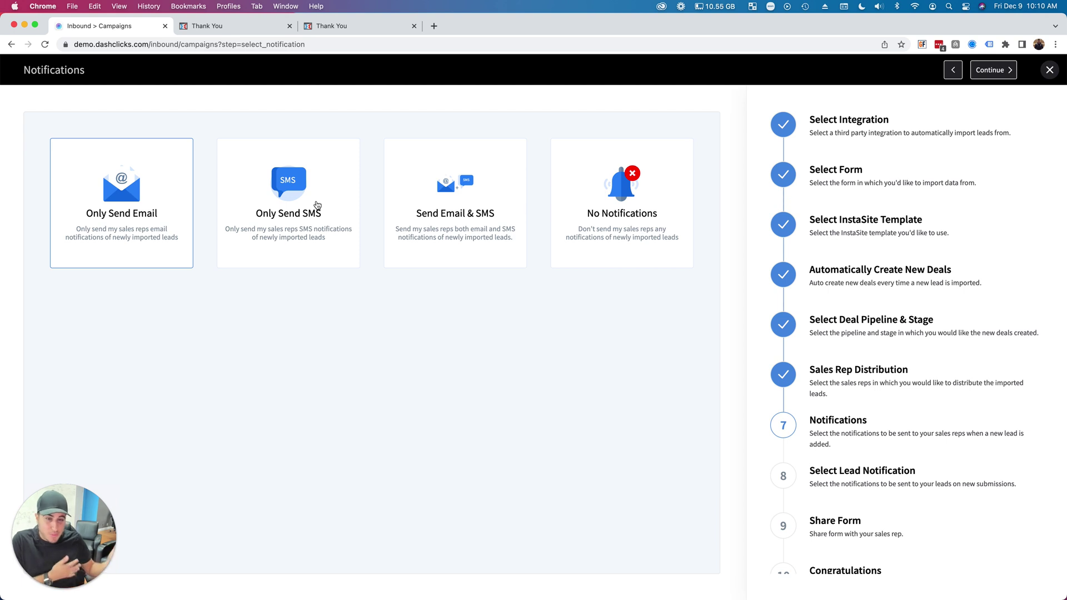
- Choose Send Email & SMS for sales rep notifications and fill in the email's sender and reply-to addresses
left_click(446, 203)
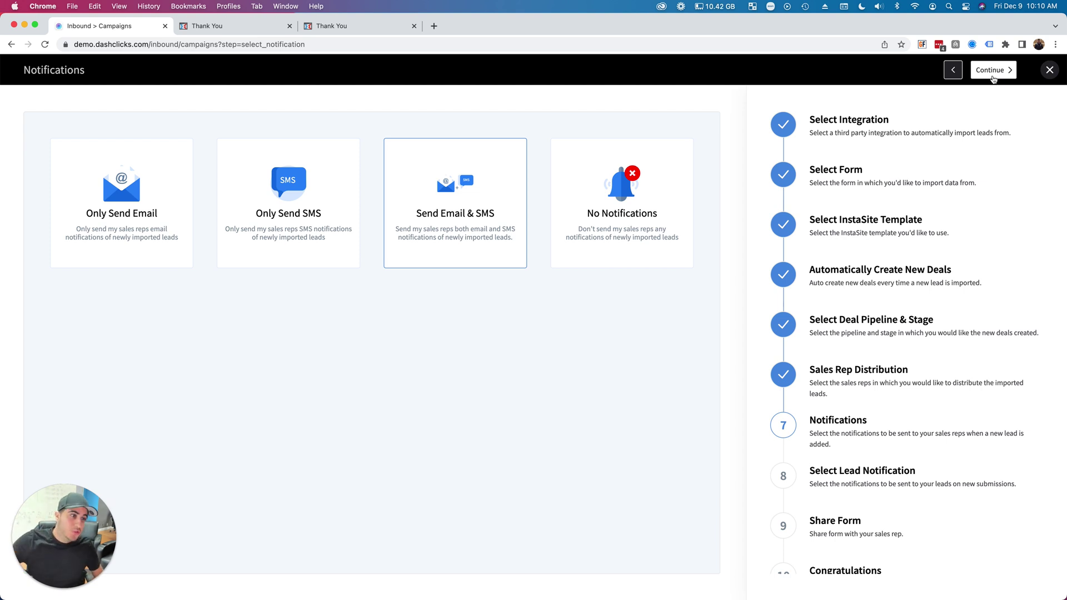
left_click(994, 78)
left_click(106, 148)
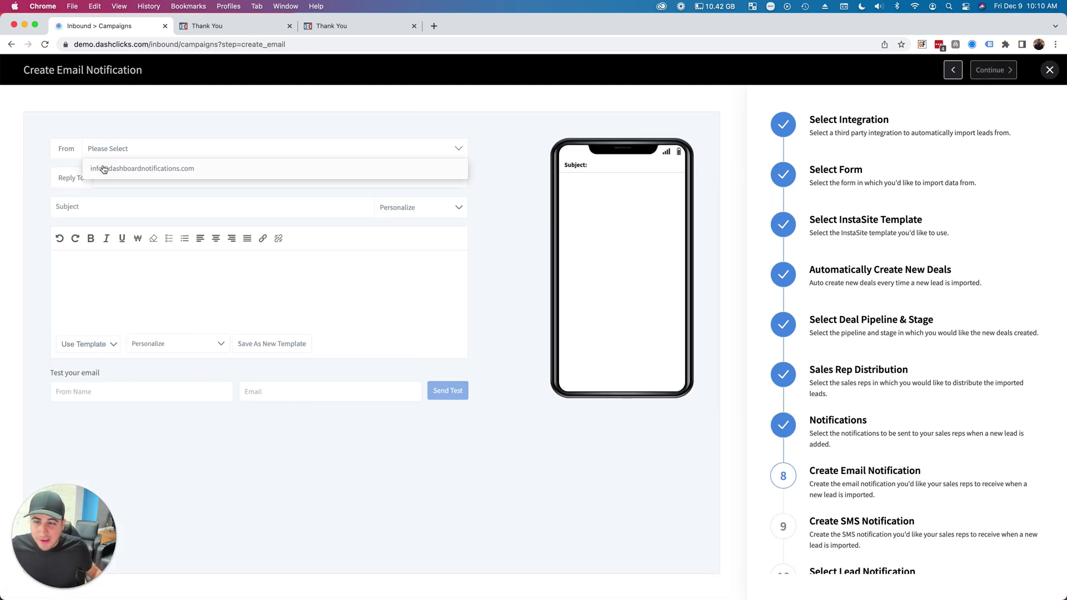
left_click(104, 169)
left_click(141, 176)
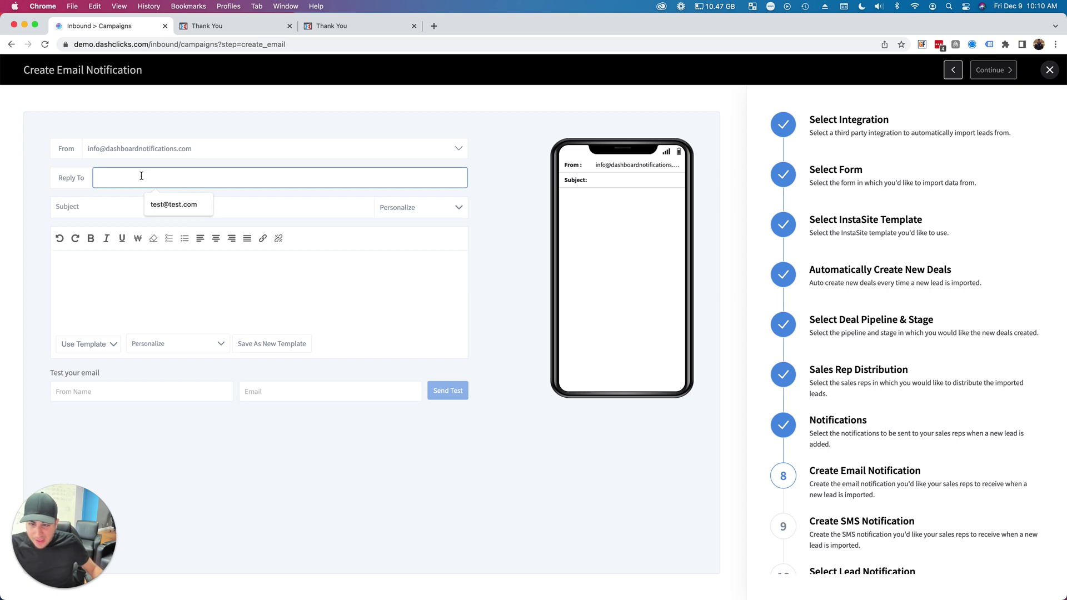
left_click(150, 204)
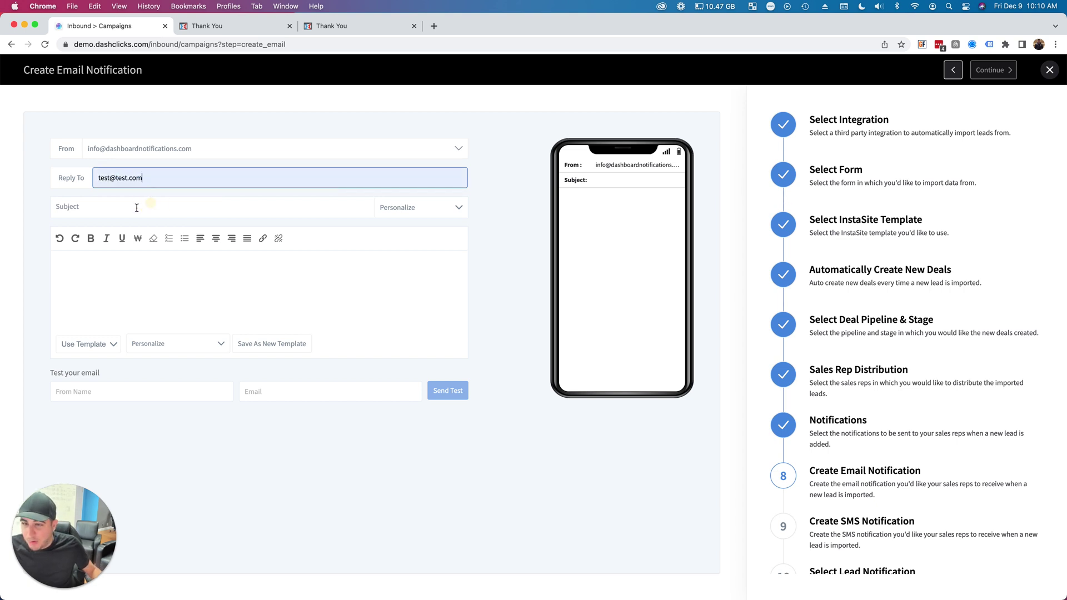
- Set the notification email's subject to "You got a new lead!!!!!"
left_click(84, 207)
type("Yo")
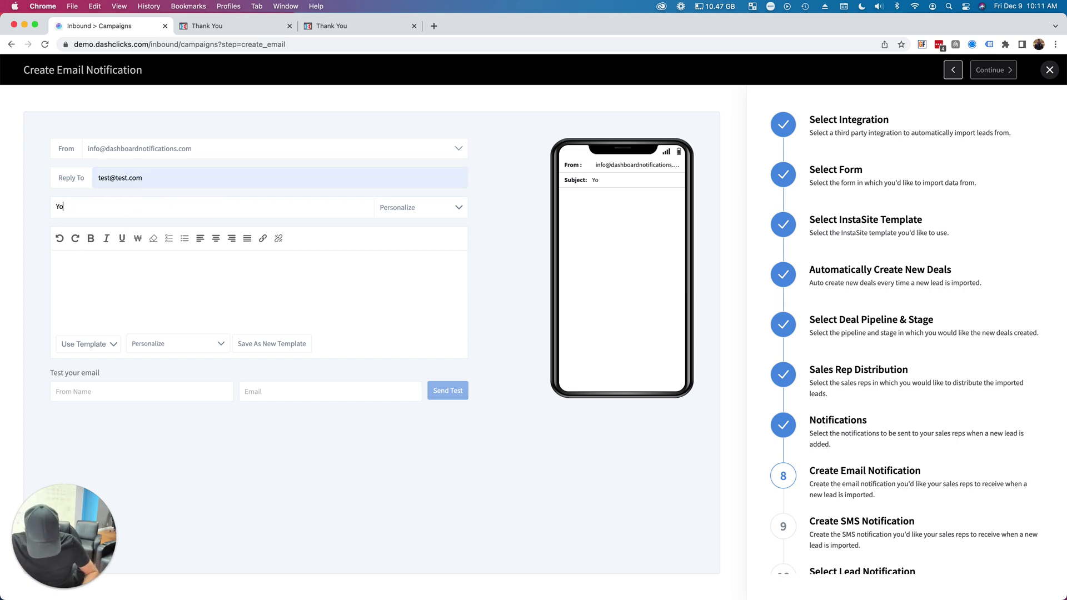
type("u got a new lead!!!!!")
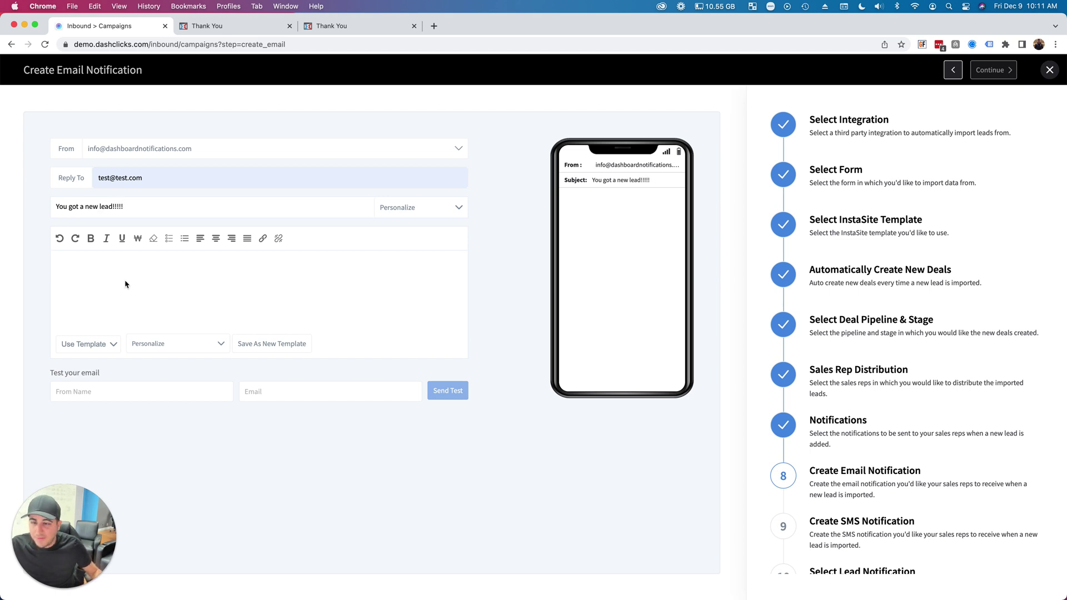
left_click(126, 285)
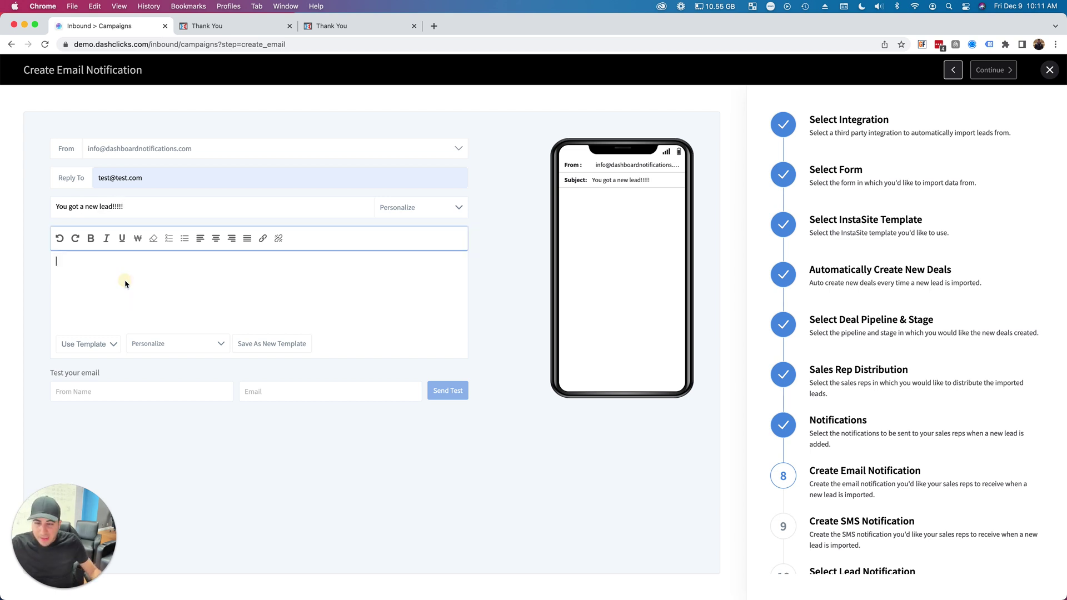
left_click(131, 206)
key("super+a")
left_click(80, 271)
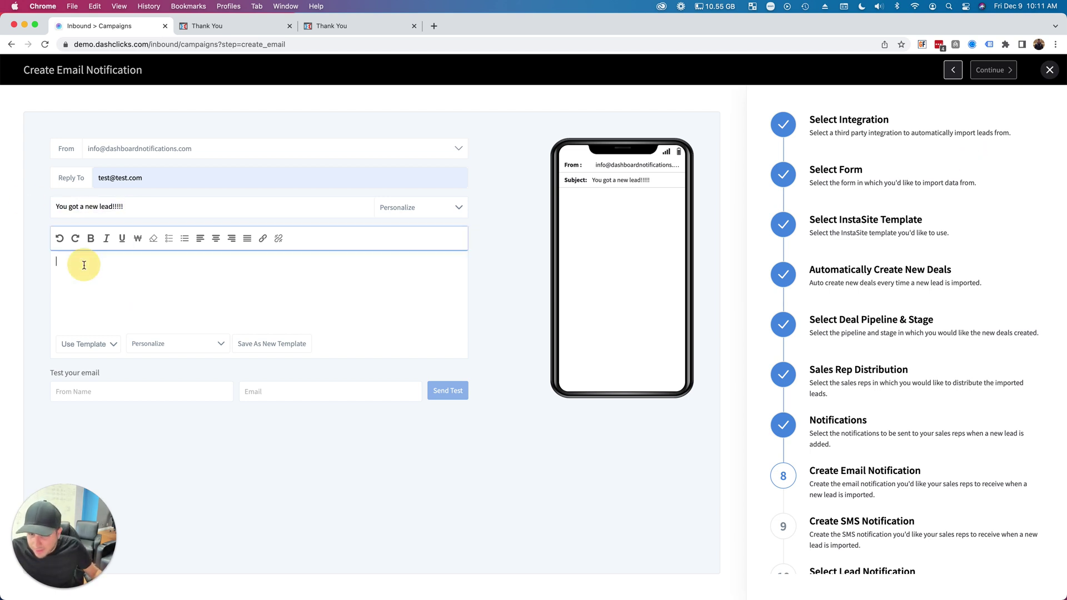
type("https://www.facebook.com/socialagency1")
key("super+a")
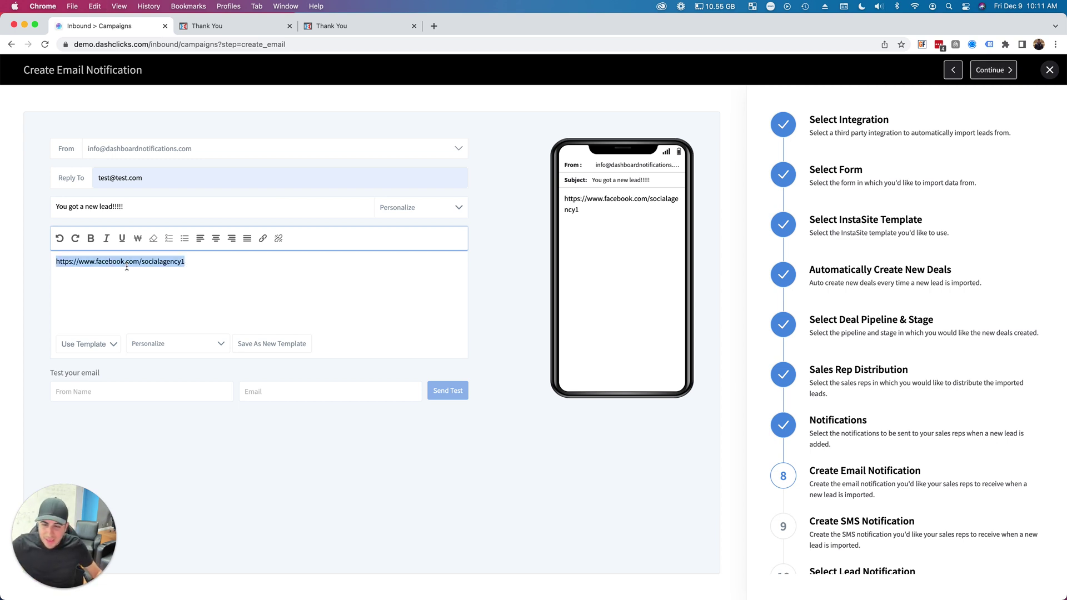
key("BackSpace")
- Copy the subject text into the email body, insert the Lead Information field below it, and proceed to the SMS notification
left_click_drag(131, 206, 27, 199)
key("super+c")
left_click(89, 280)
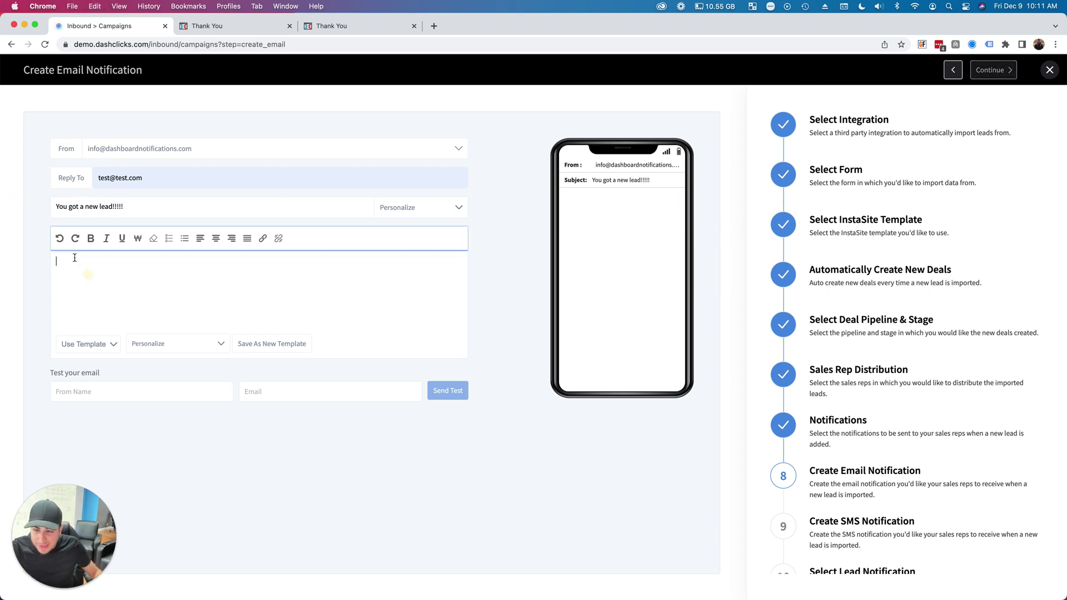
key("super+v")
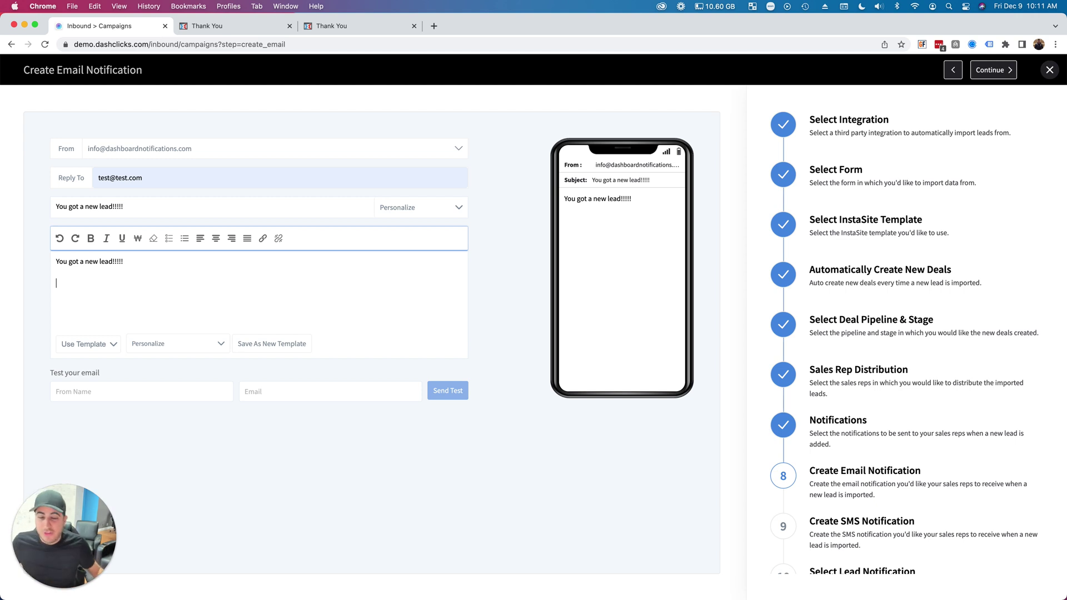
left_click(189, 344)
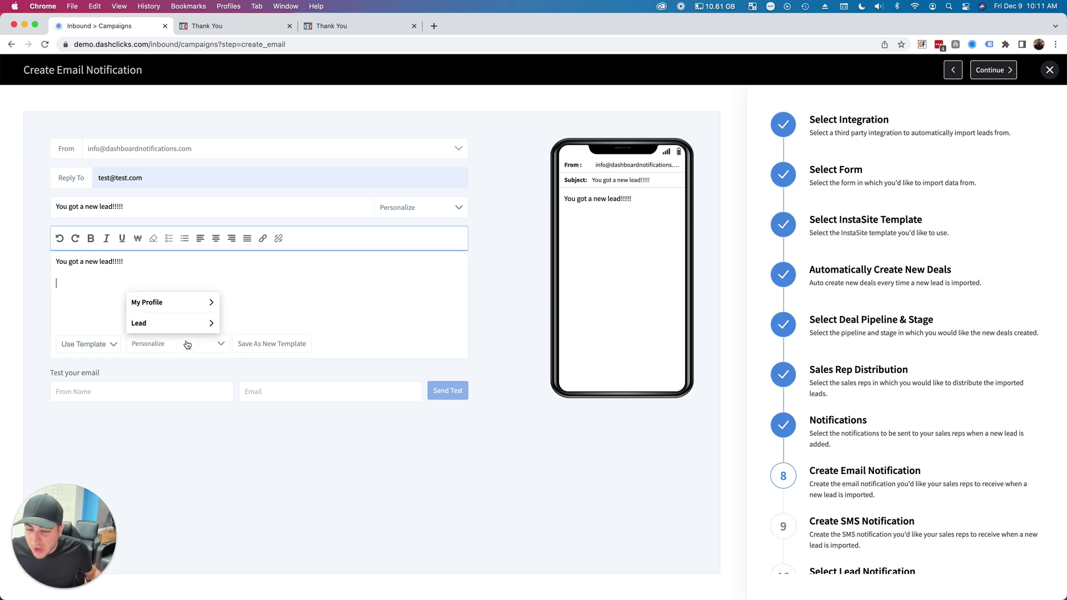
left_click(166, 328)
left_click(159, 343)
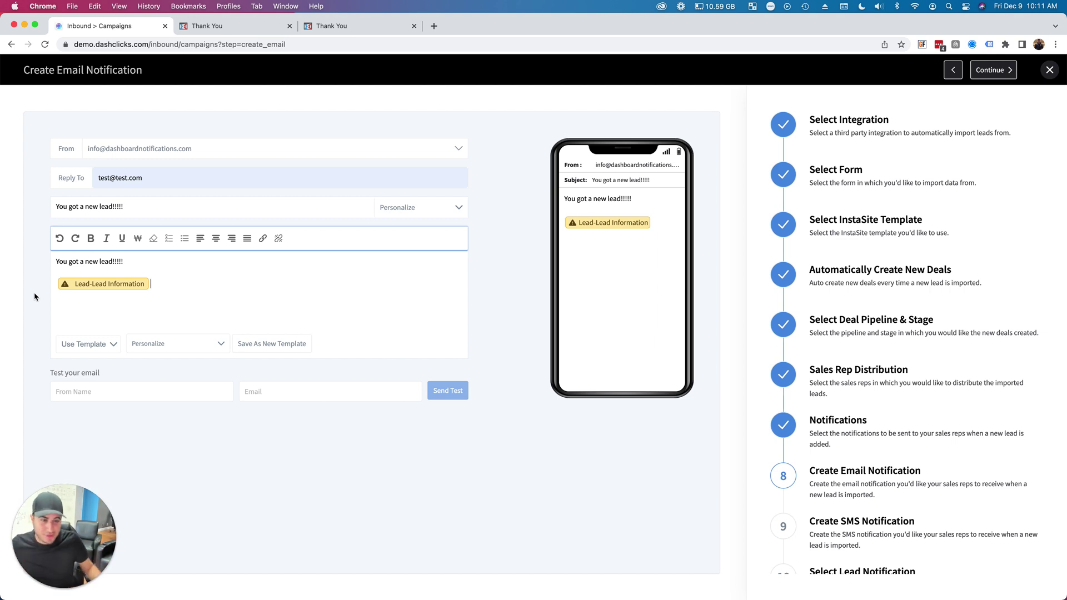
left_click(977, 78)
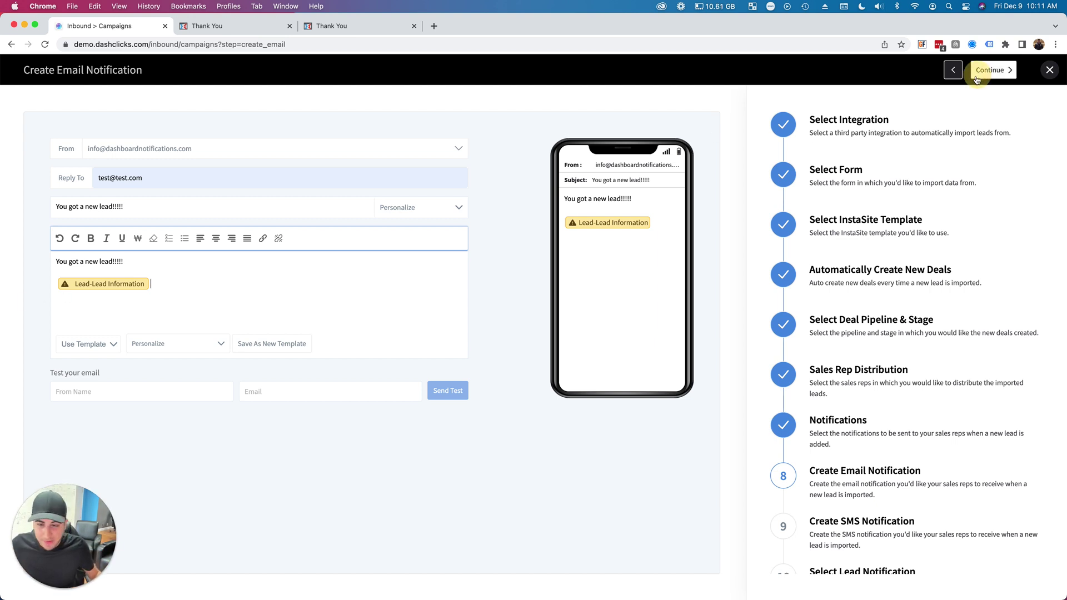
- Select the SMS sender number and enter the message "You got a new lead!!!!!" followed by a blank line
left_click(120, 150)
left_click(114, 168)
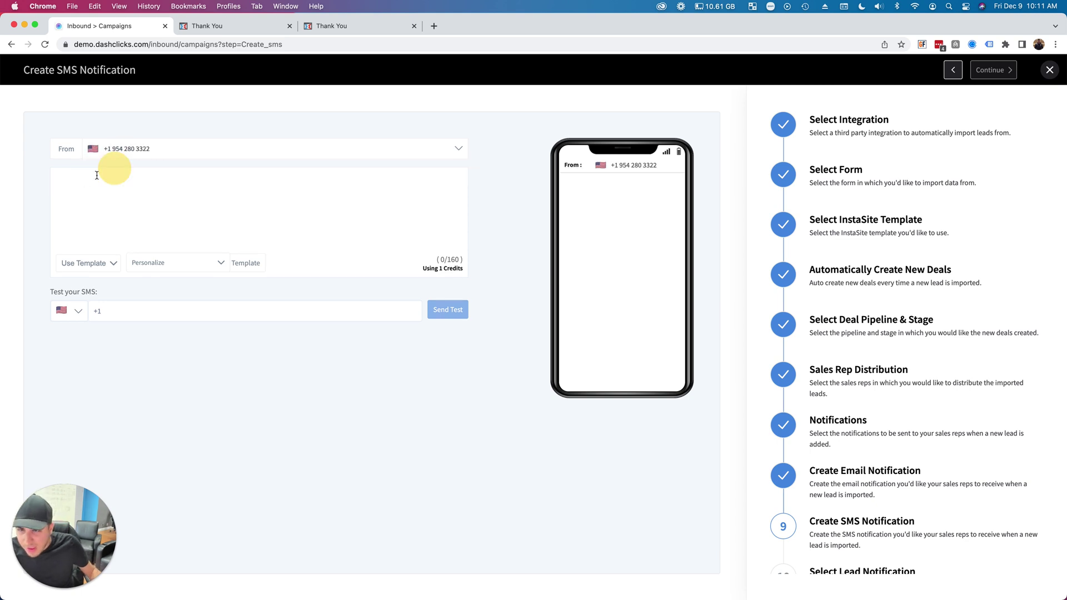
type("You got a new lead!!!!!")
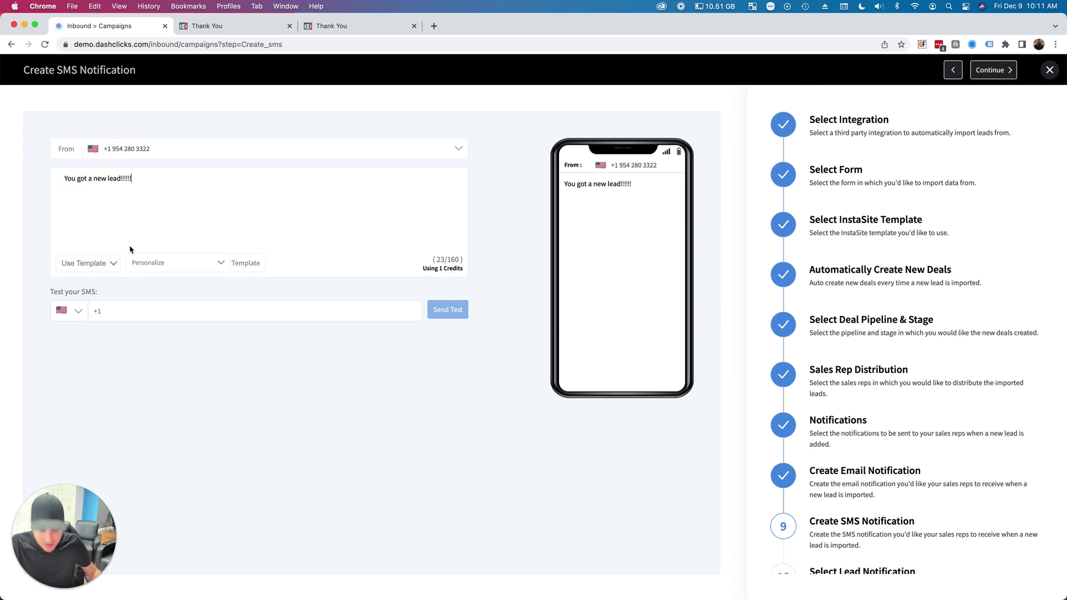
key("Return")
key("Return")
- Insert the Lead Information field into the SMS message and proceed to the lead notification options
left_click(84, 263)
left_click(180, 262)
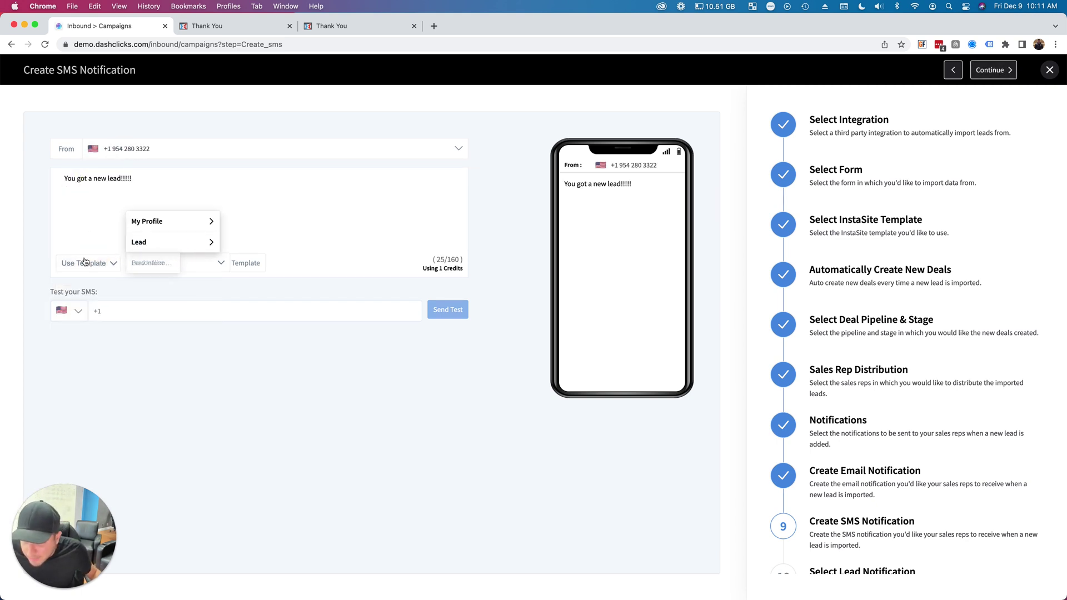
mouse_move(142, 241)
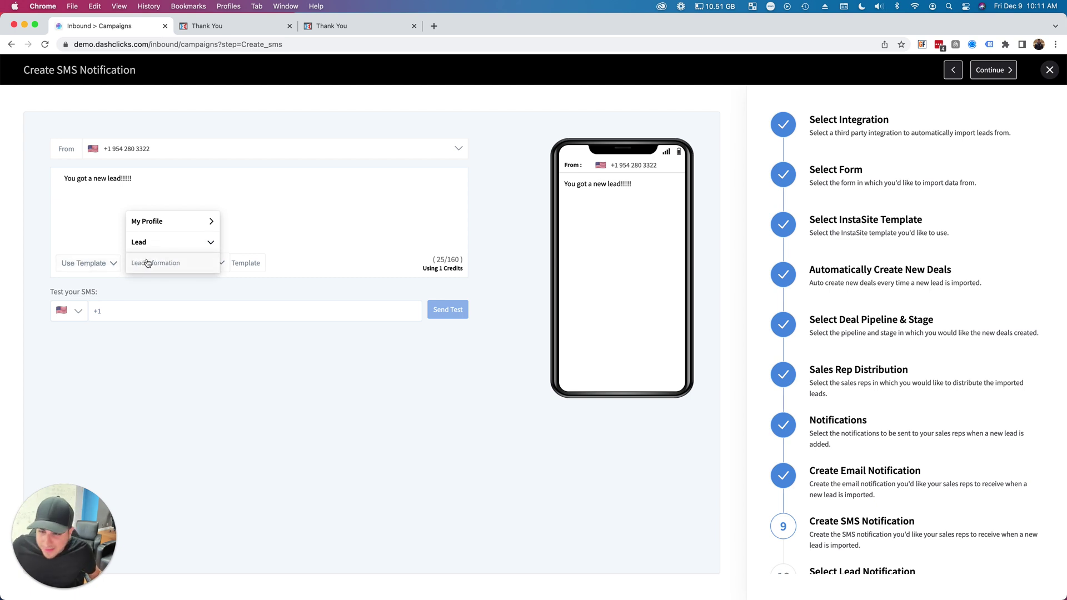
left_click(152, 262)
left_click(993, 69)
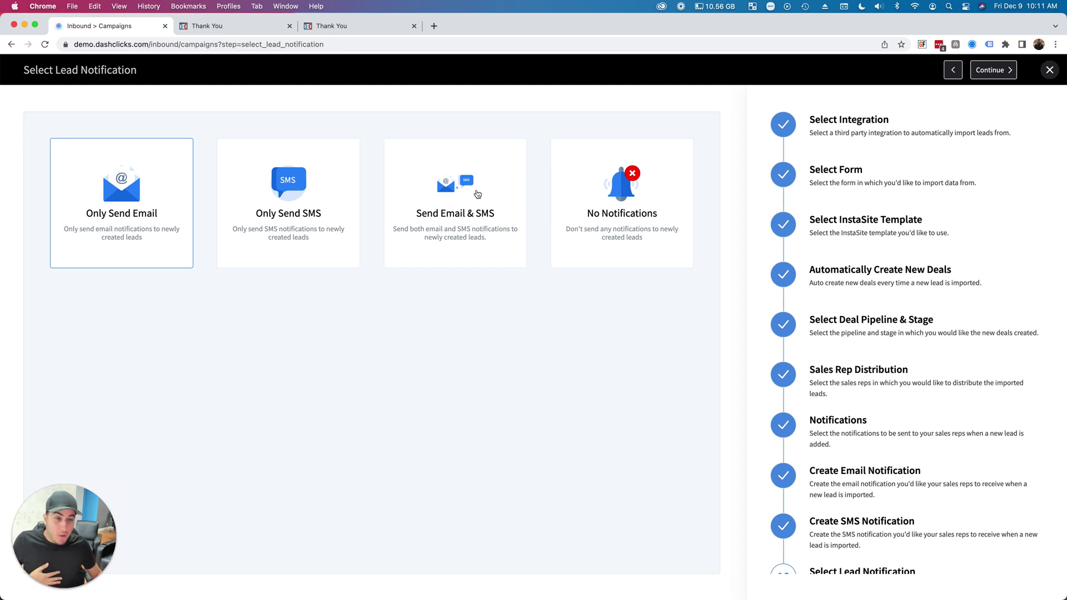
scroll(894, 410, "down", 5)
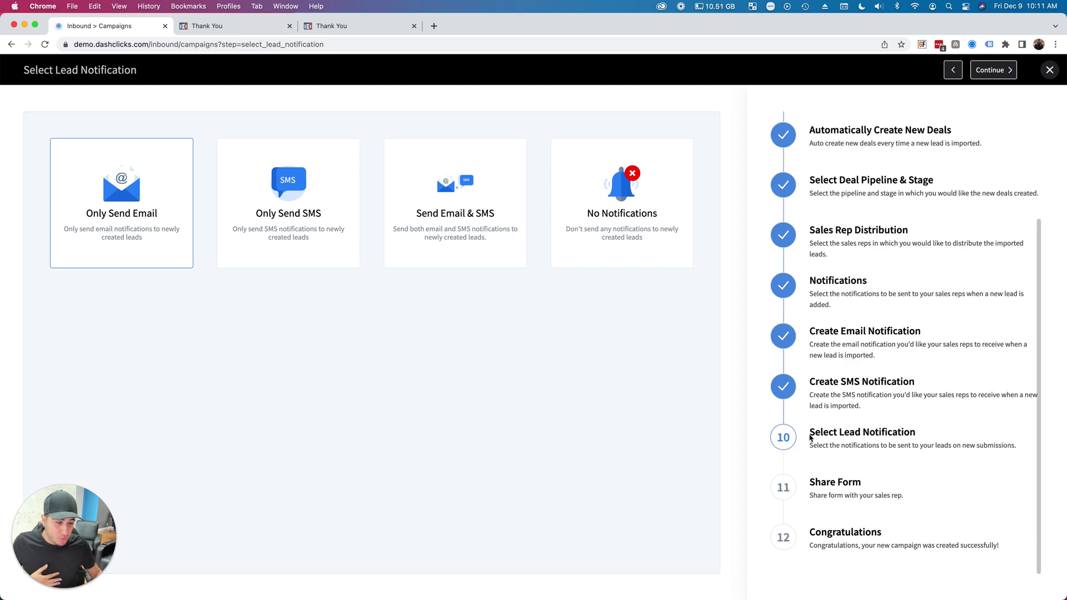
left_click_drag(810, 437, 946, 433)
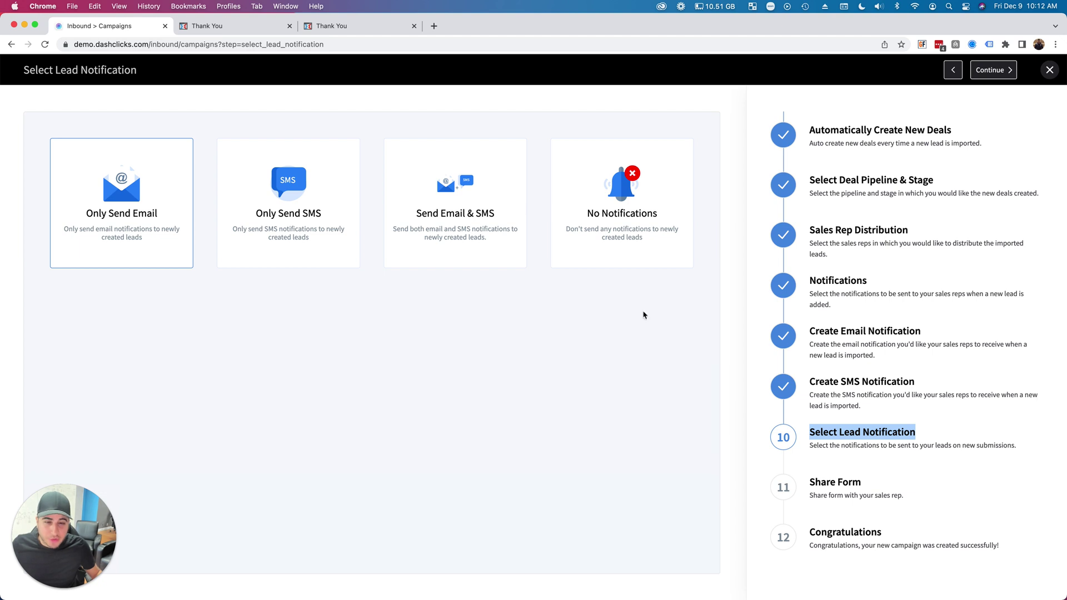
- Choose Send Email & SMS as the lead notification and select the sender and reply-to addresses for the lead email
left_click(488, 191)
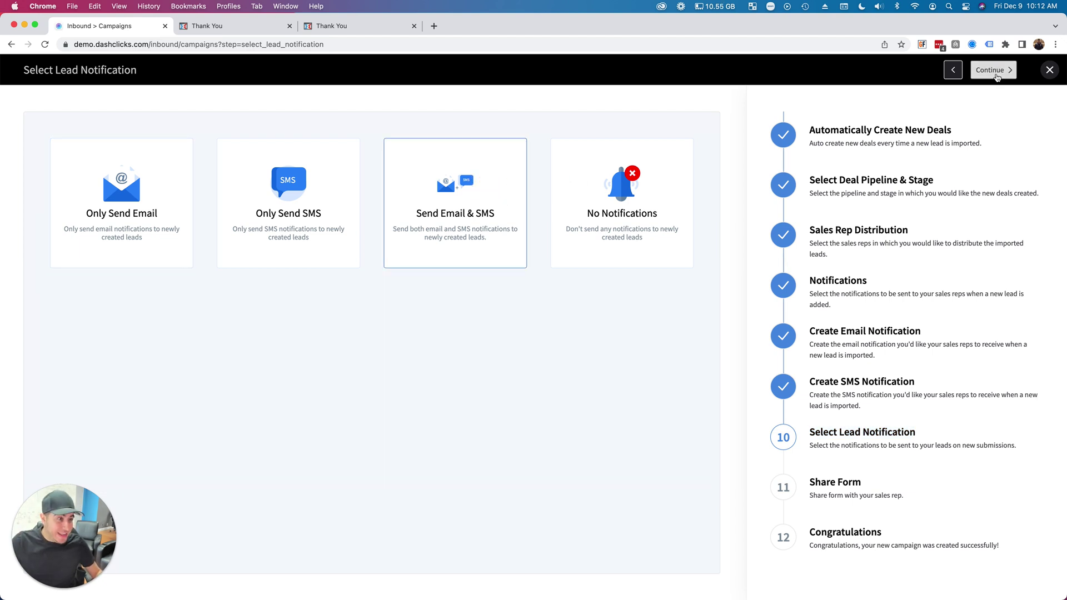
left_click(990, 69)
left_click(146, 145)
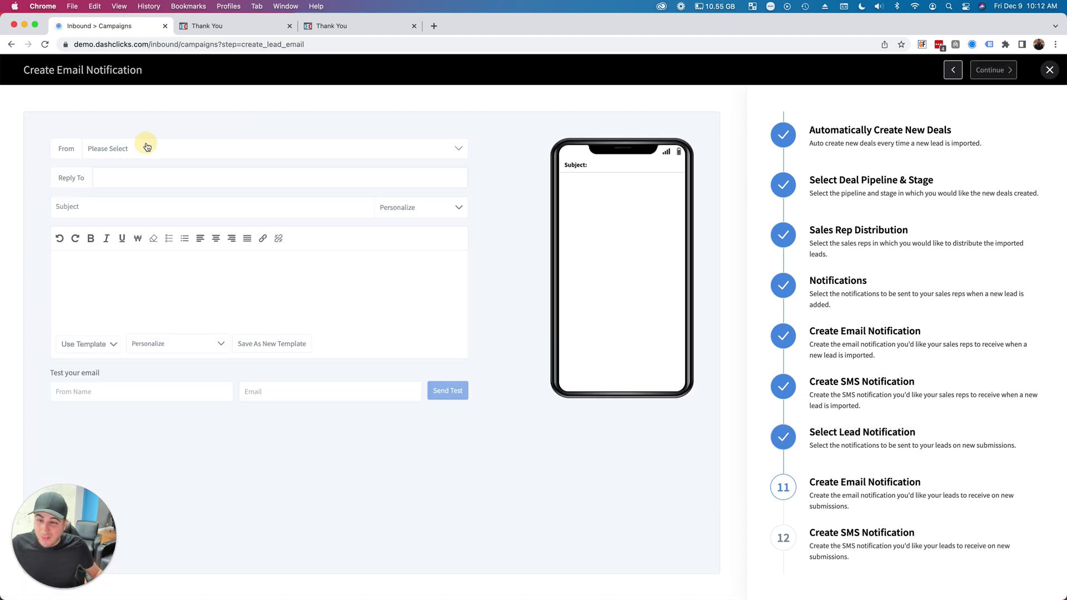
left_click(139, 166)
left_click(129, 175)
left_click(166, 204)
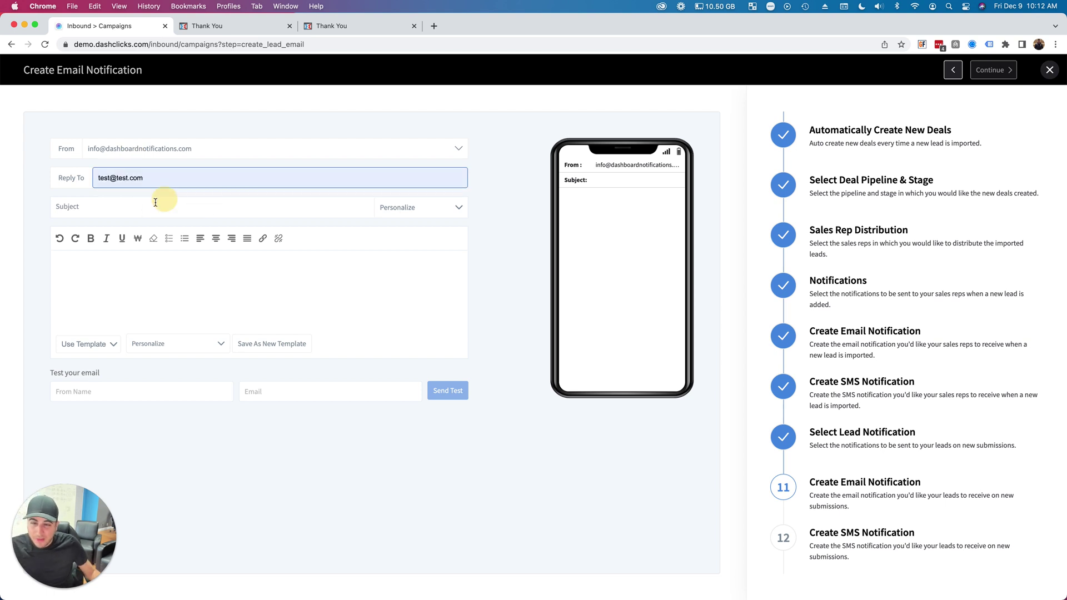
- Set the lead email's subject to "Your brand new website!" and copy that text into the body, followed by a new line
left_click(126, 207)
type("Your b")
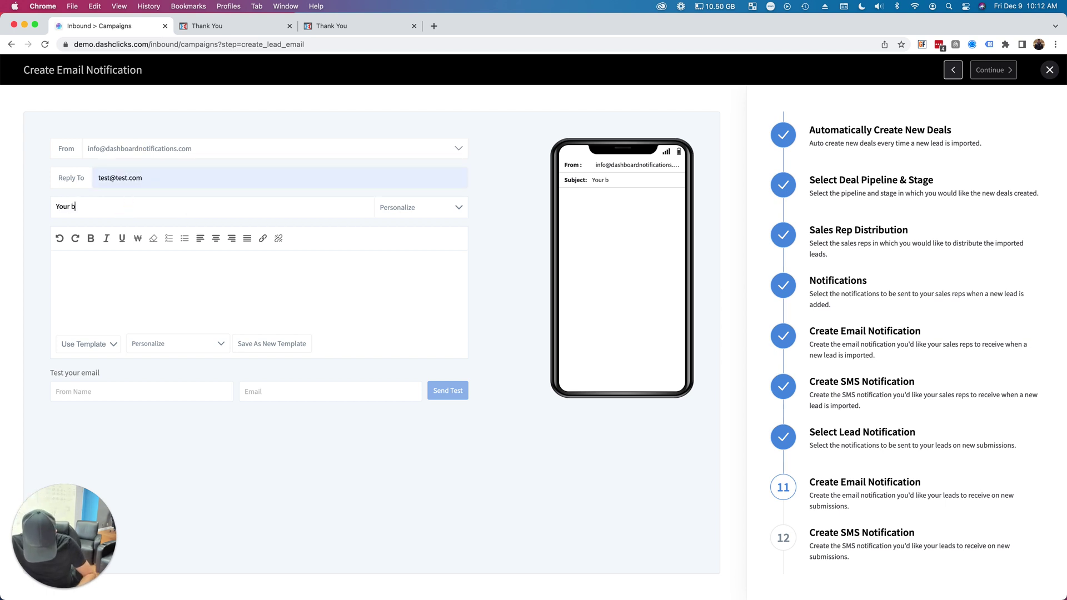
type("rand new website!")
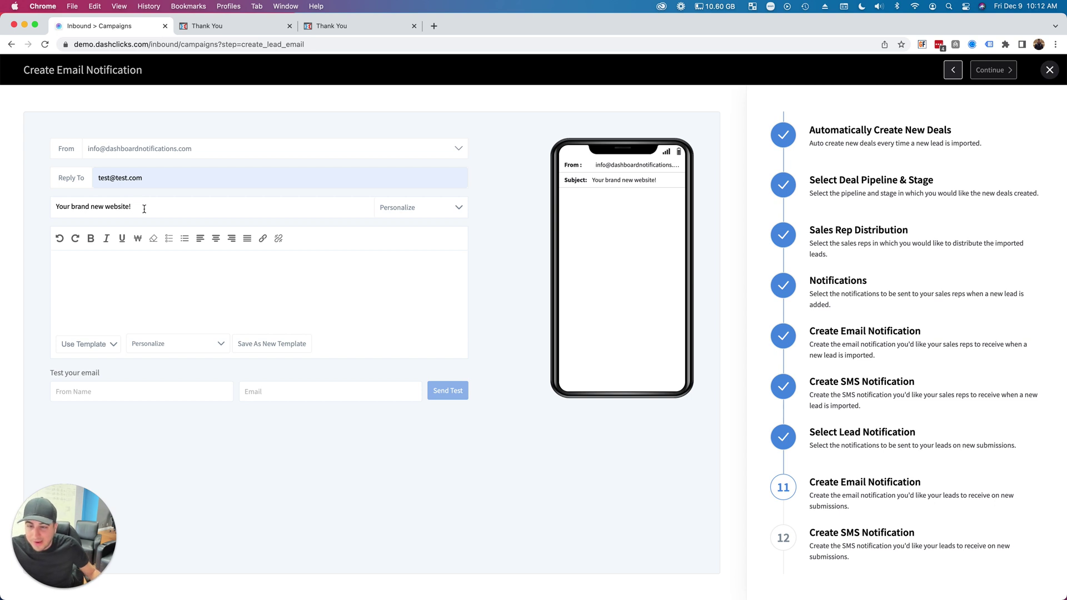
left_click_drag(144, 209, 44, 207)
key("super+c")
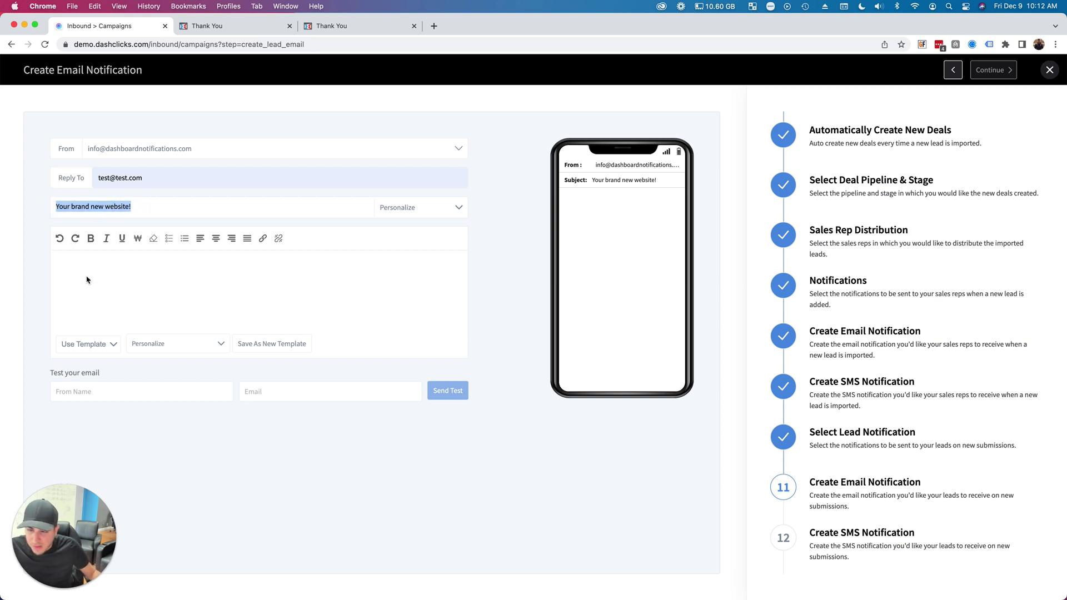
left_click(88, 264)
key("super+v")
key("Return")
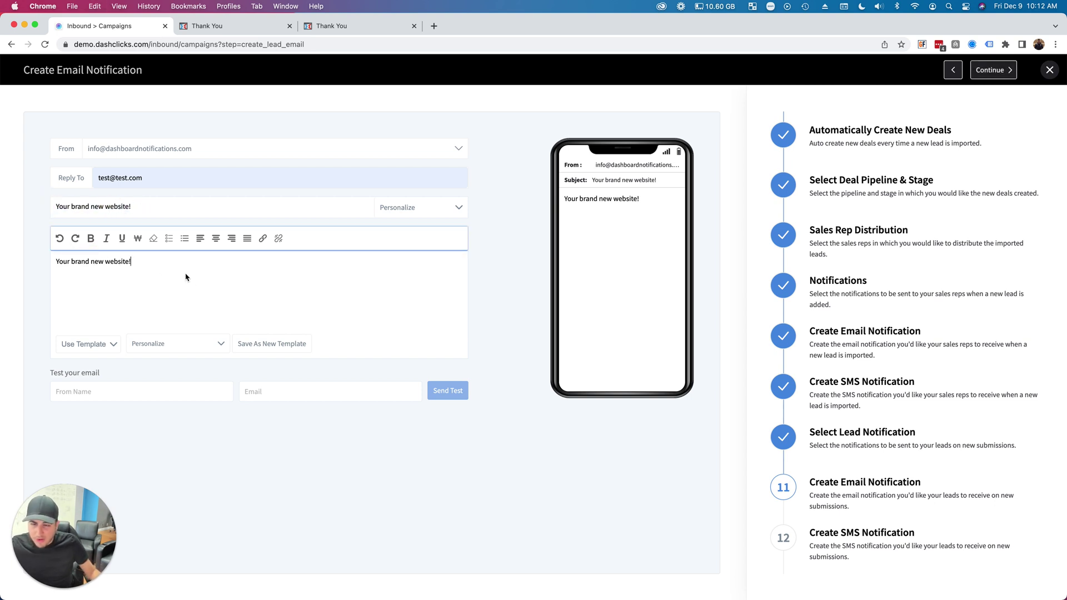
- Insert the InstaSites field "InstaSite preview link" below the email text and proceed to the lead SMS notification
left_click(160, 346)
left_click(155, 303)
left_click(156, 287)
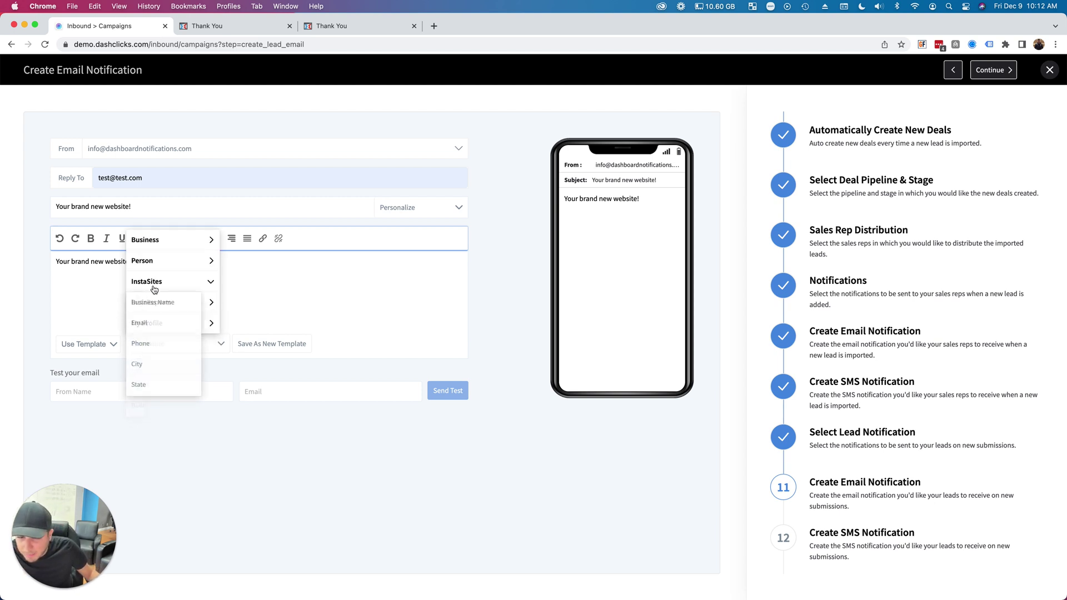
scroll(154, 322, "down", 3)
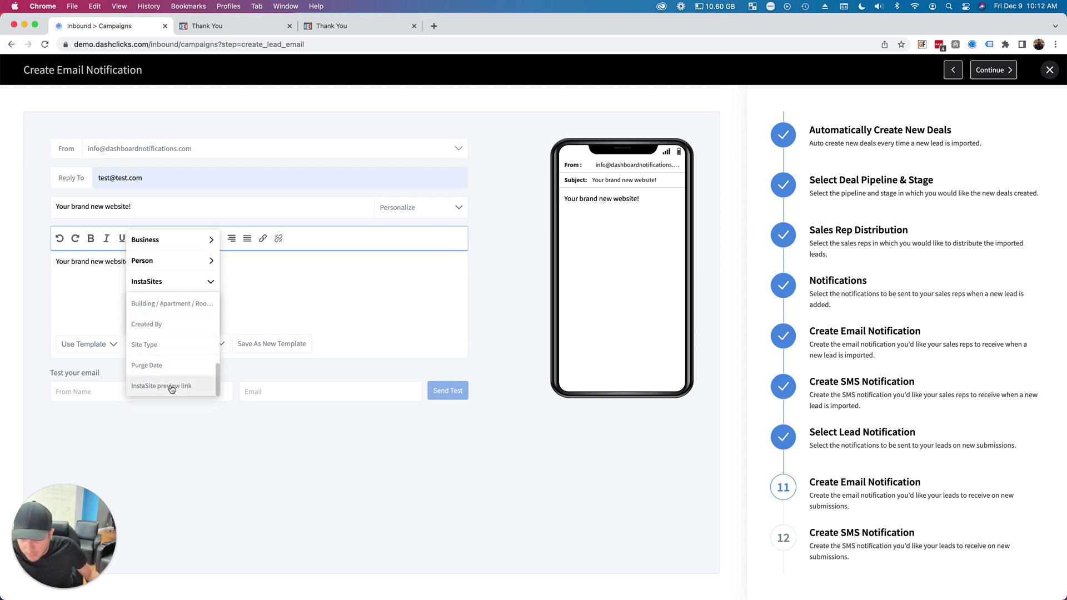
left_click(154, 364)
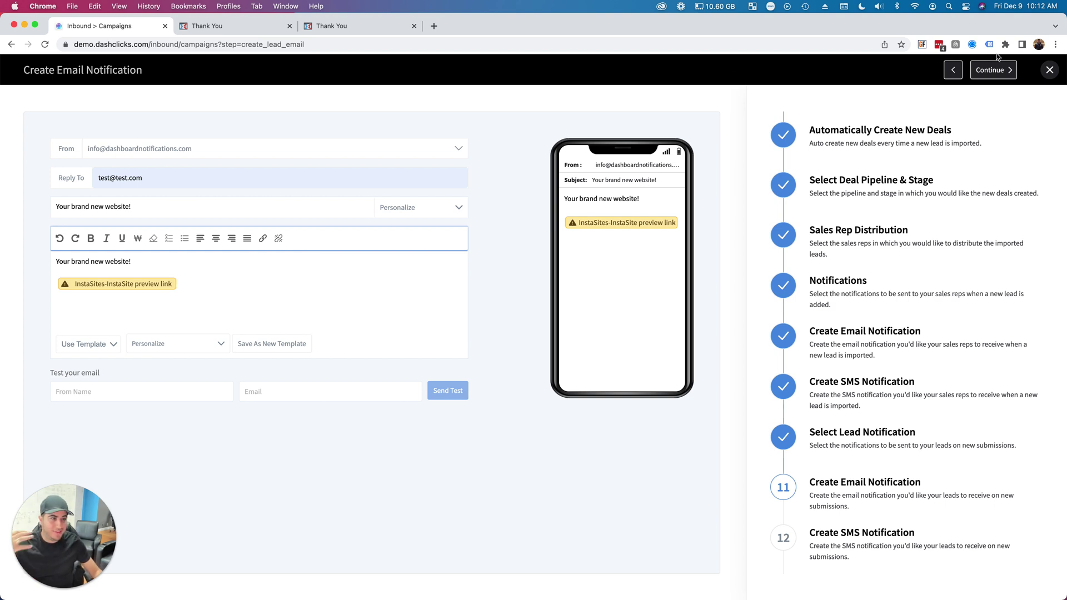
left_click(989, 71)
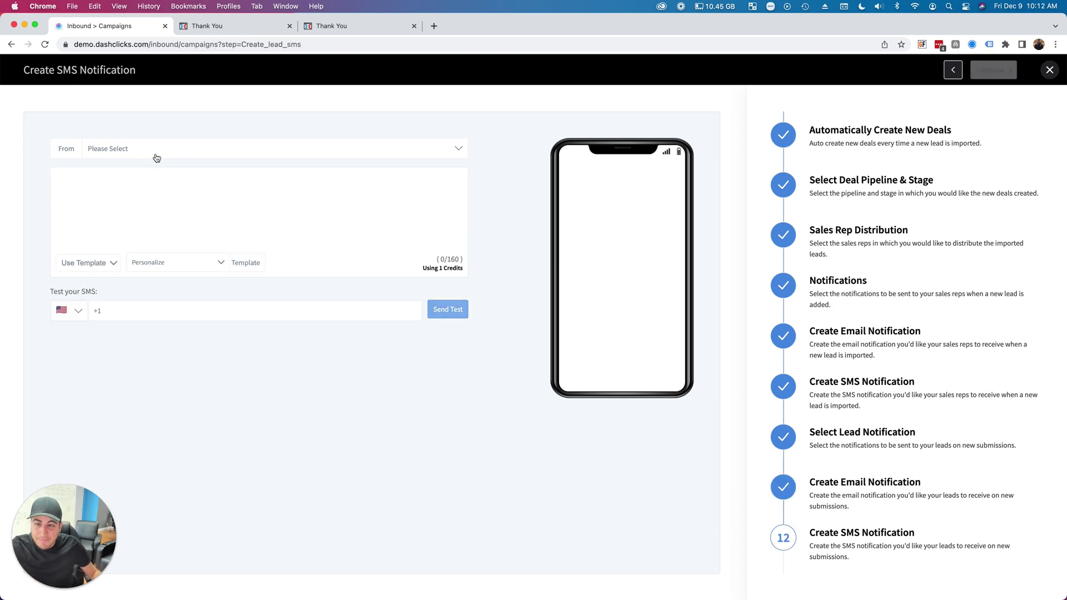
- Select the lead SMS sender number and paste "Your brand new website!" as the message
left_click(154, 156)
left_click(125, 174)
left_click(98, 186)
key("super+v")
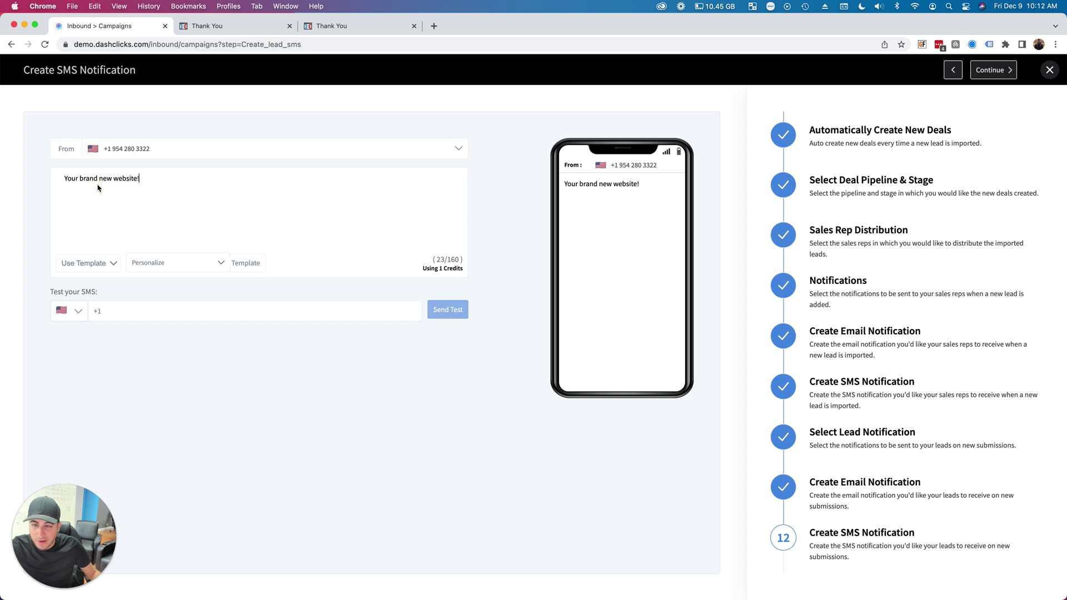
- Insert the InstaSites field "InstaSite preview link" below the SMS text and proceed to the form sharing options
left_click(173, 265)
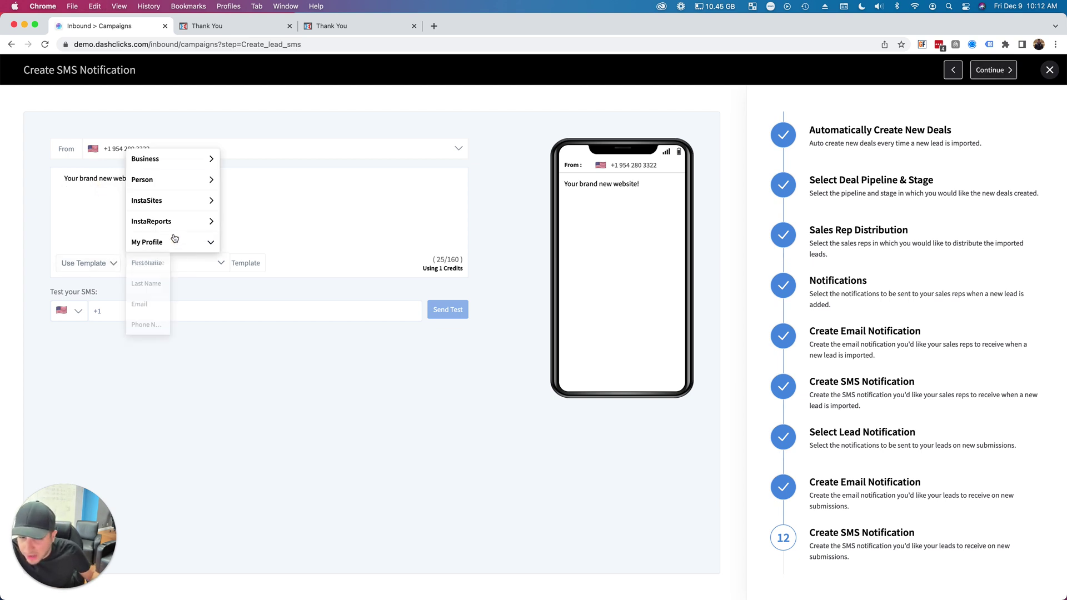
left_click(149, 201)
scroll(162, 269, "down", 3)
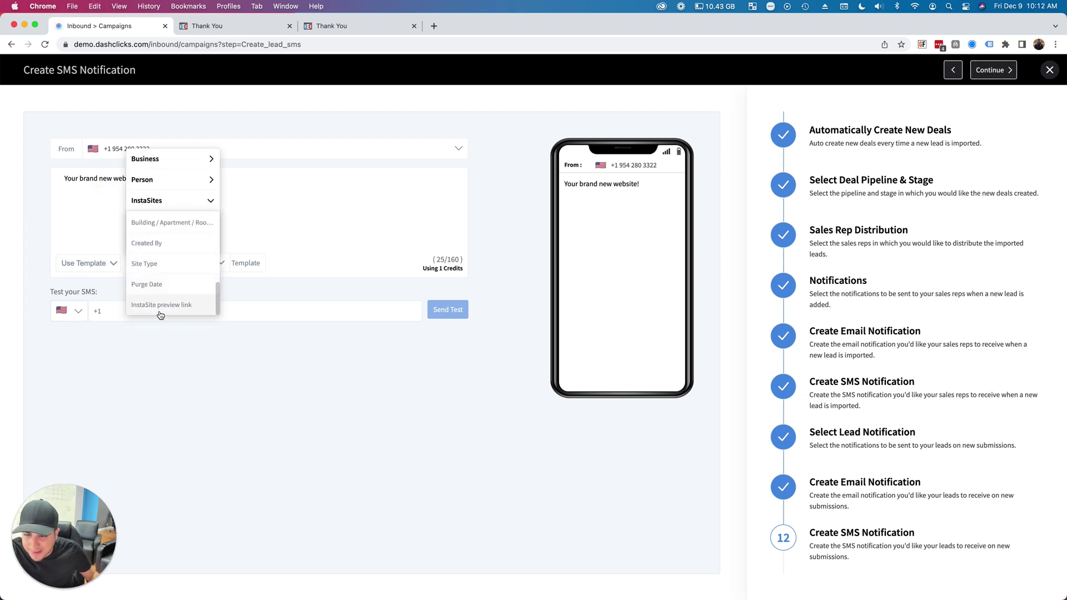
left_click(159, 305)
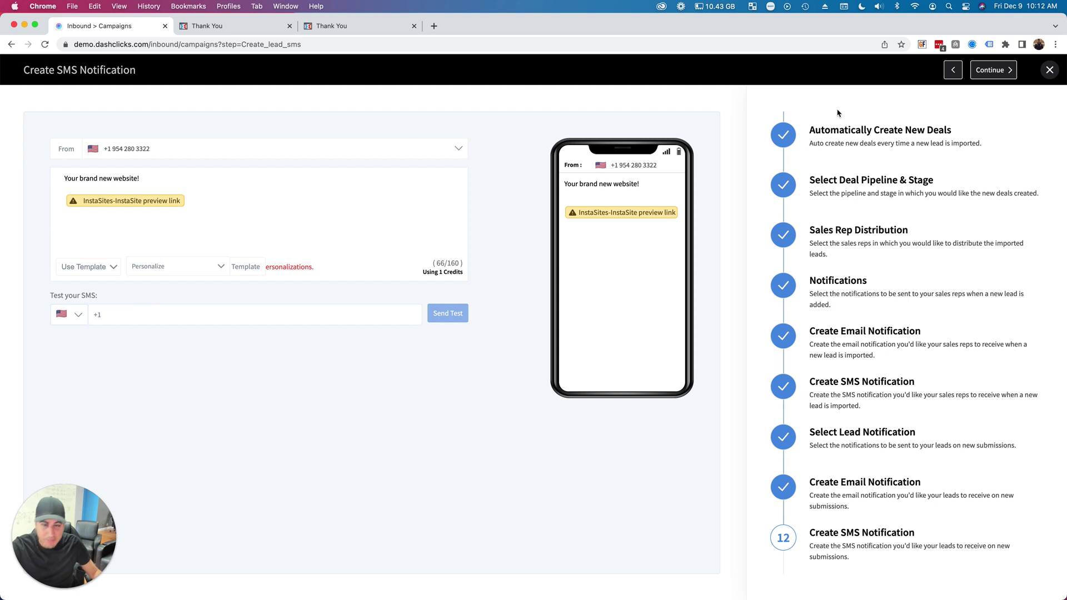
left_click(993, 71)
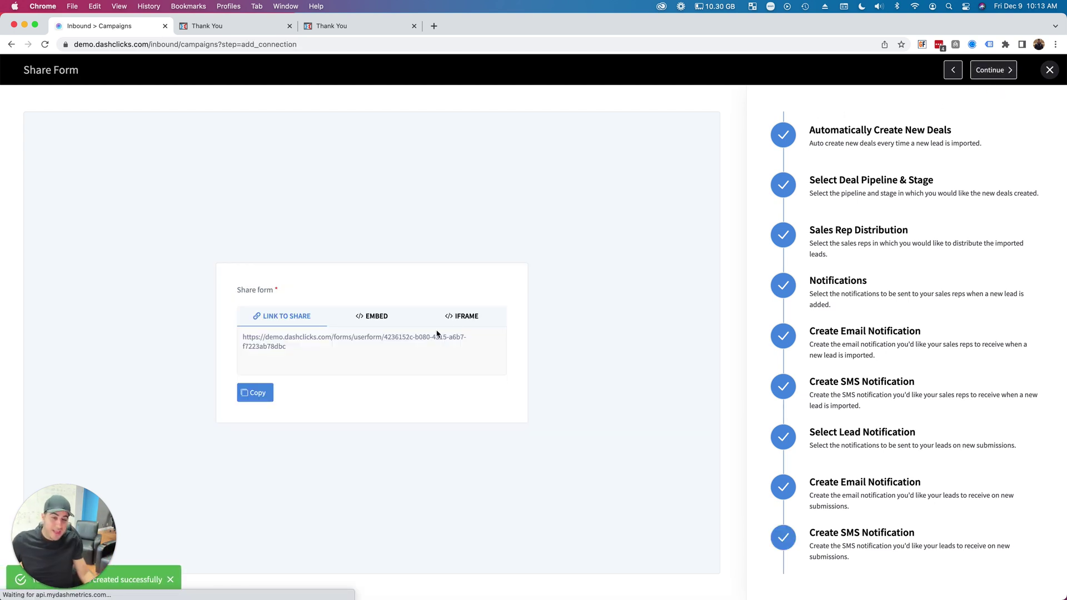
- Copy the form's share link and open it in a new browser tab
left_click(251, 393)
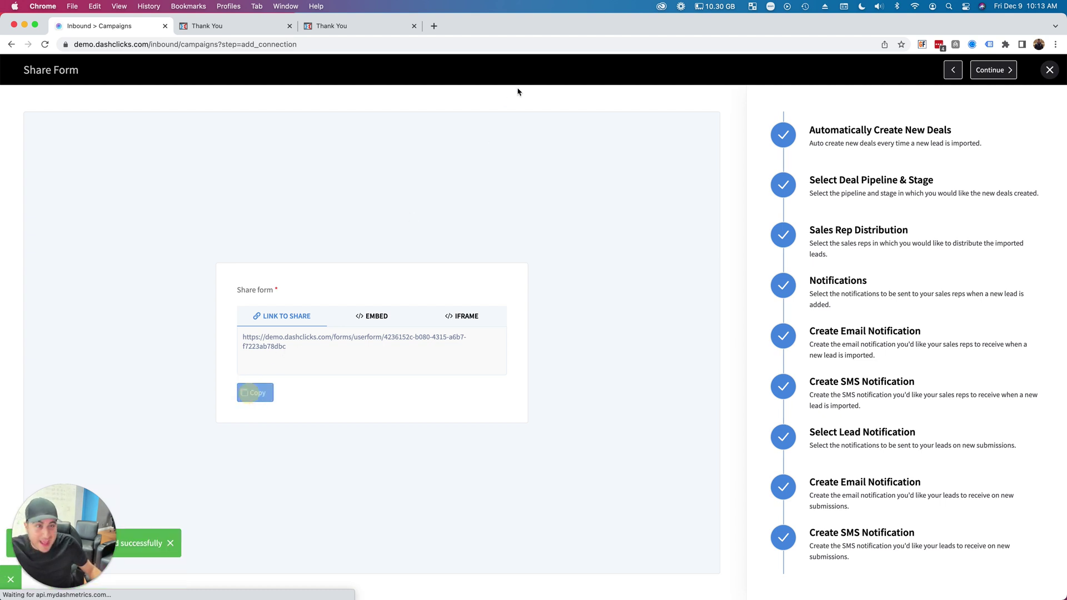
left_click(434, 25)
key("super+v")
key("Return")
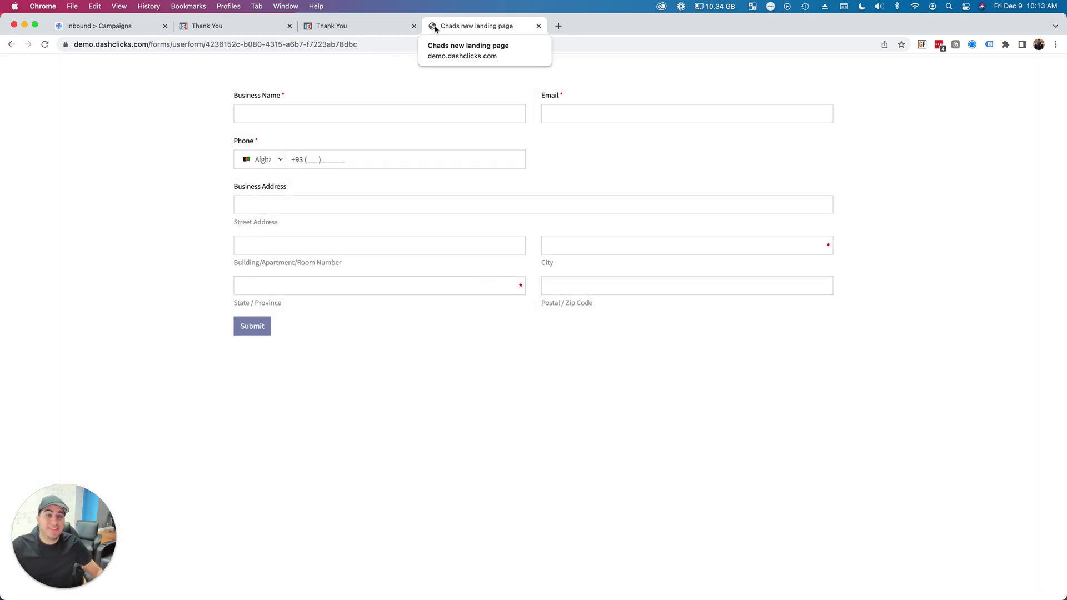
- Return to the campaign's form sharing options and display the embed code and the iframe code
left_click(119, 26)
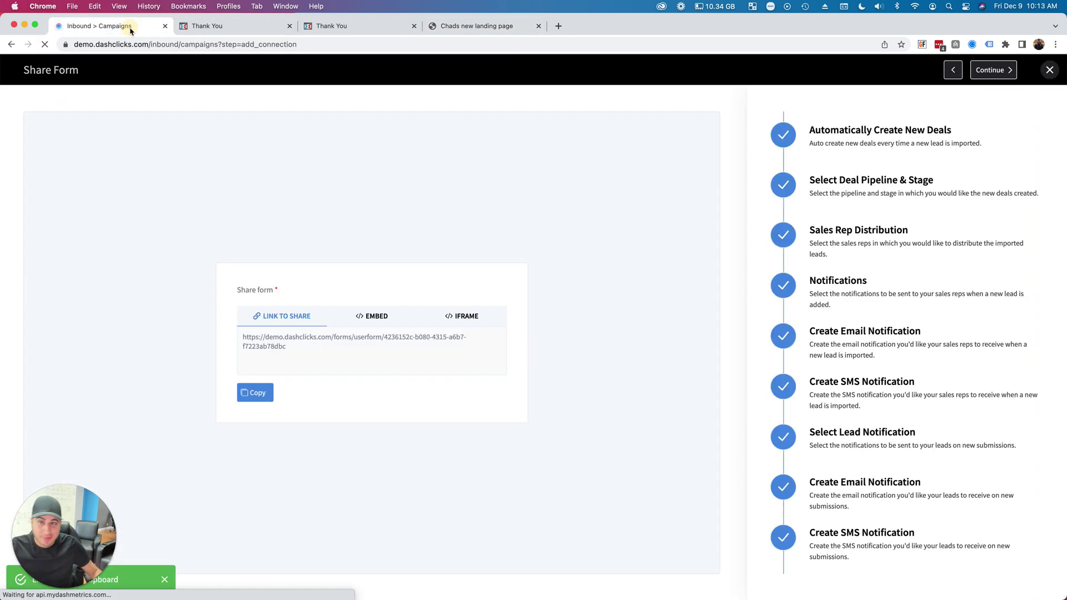
left_click(364, 315)
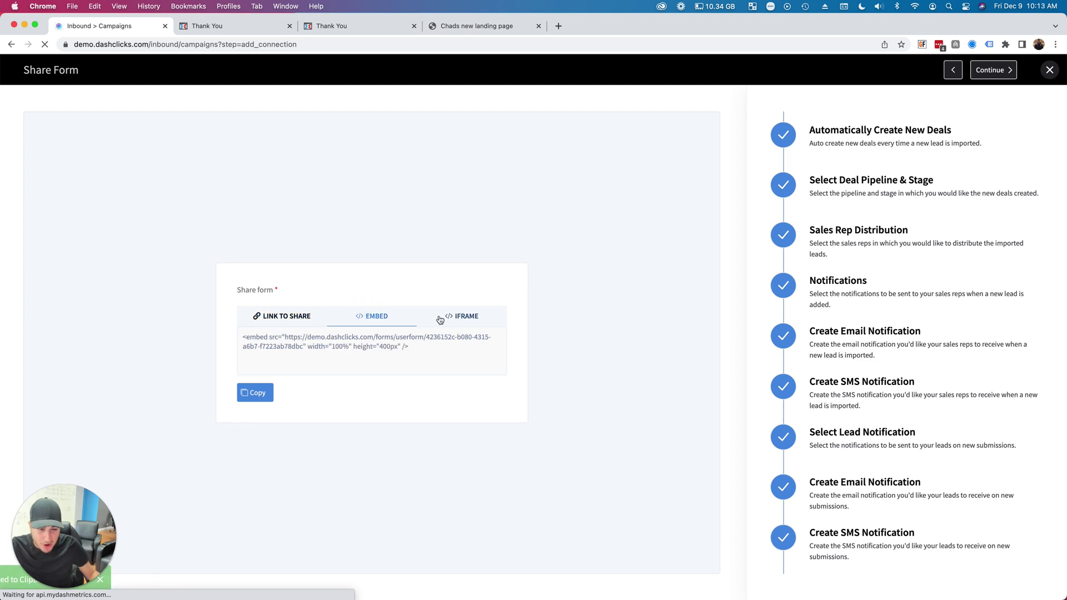
left_click(458, 320)
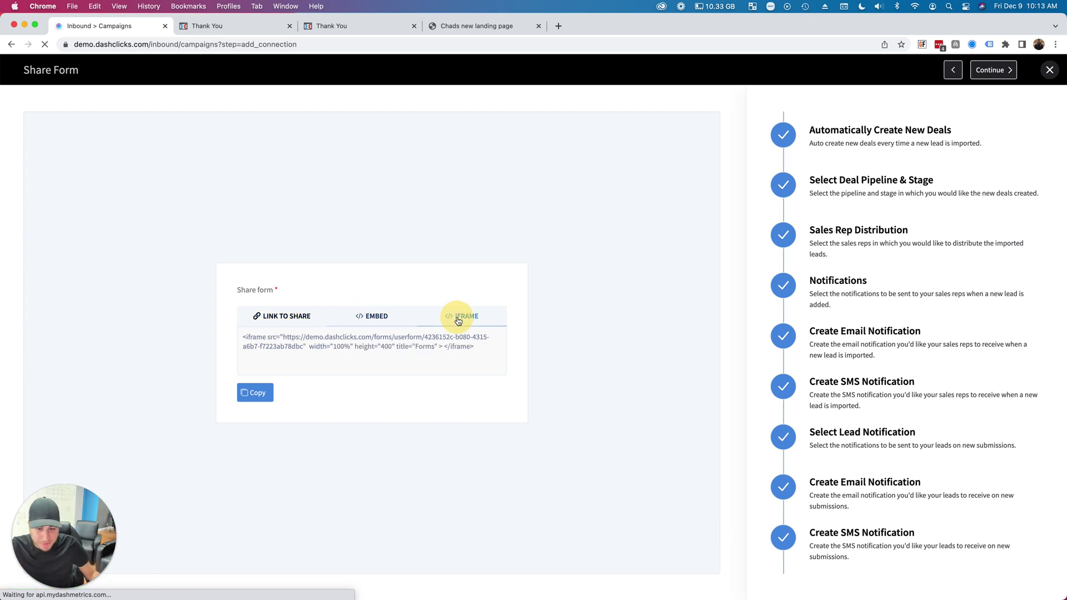
- Finish the campaign setup, close the completion page, and choose to wait for the unresponsive pages
left_click(999, 75)
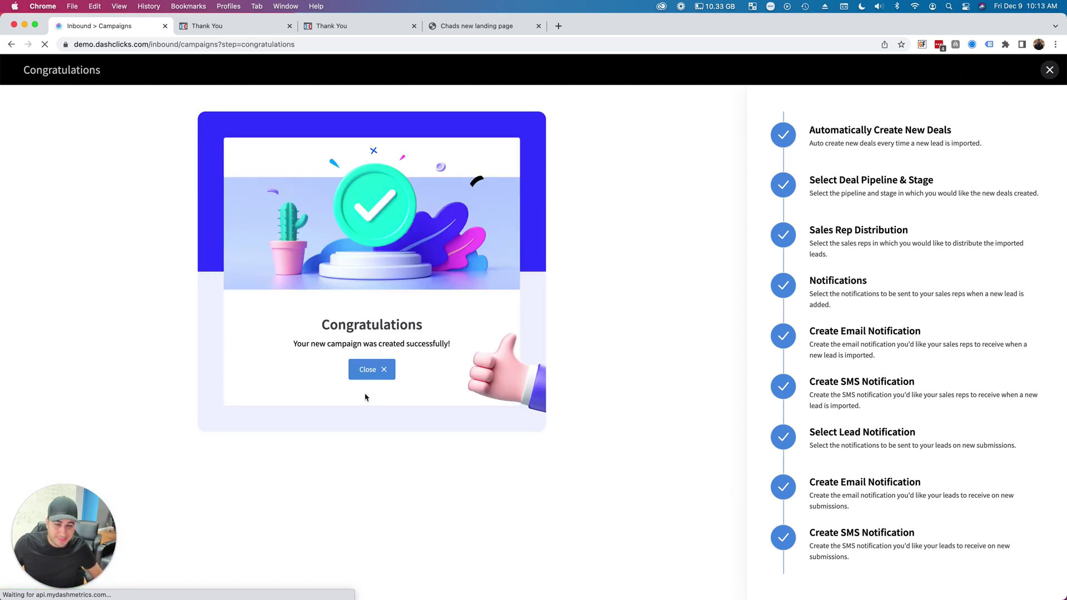
left_click(370, 370)
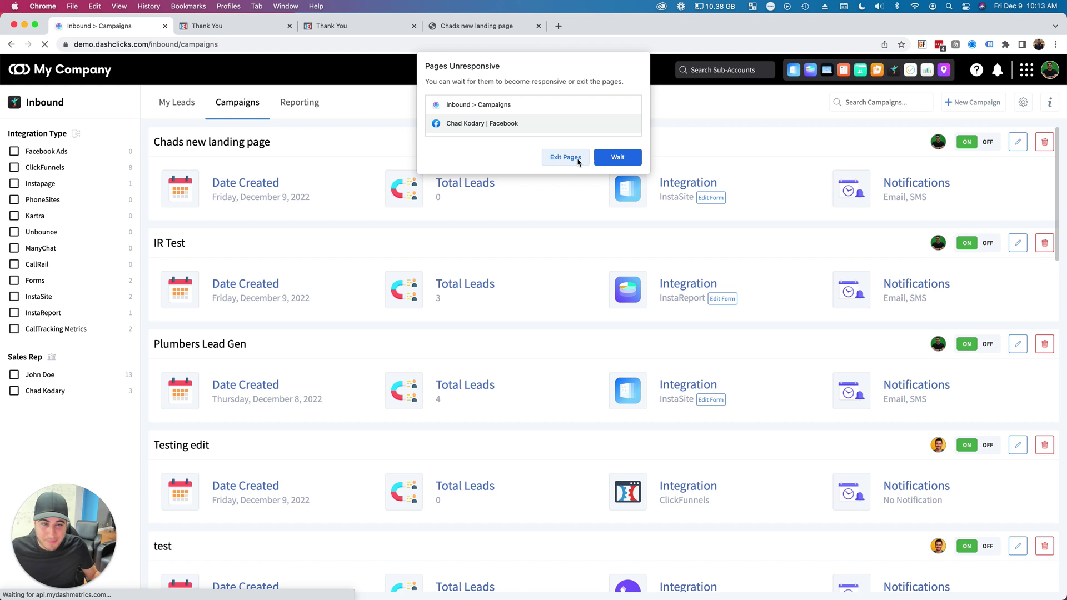
left_click(617, 158)
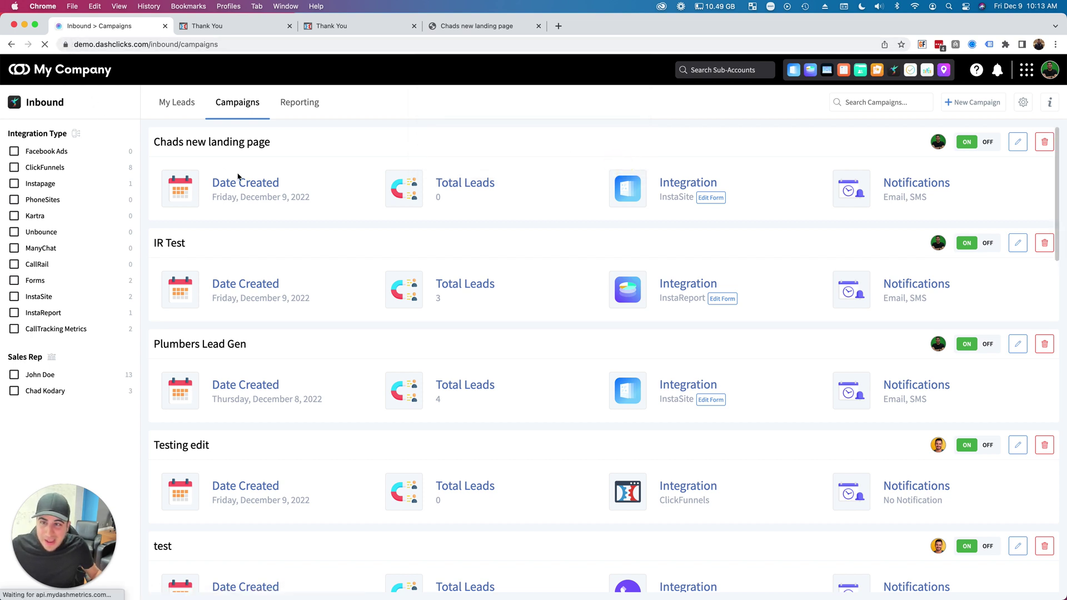
- Open the new campaign's InstaSite form for editing from the campaign list and look over its fields
left_click(105, 48)
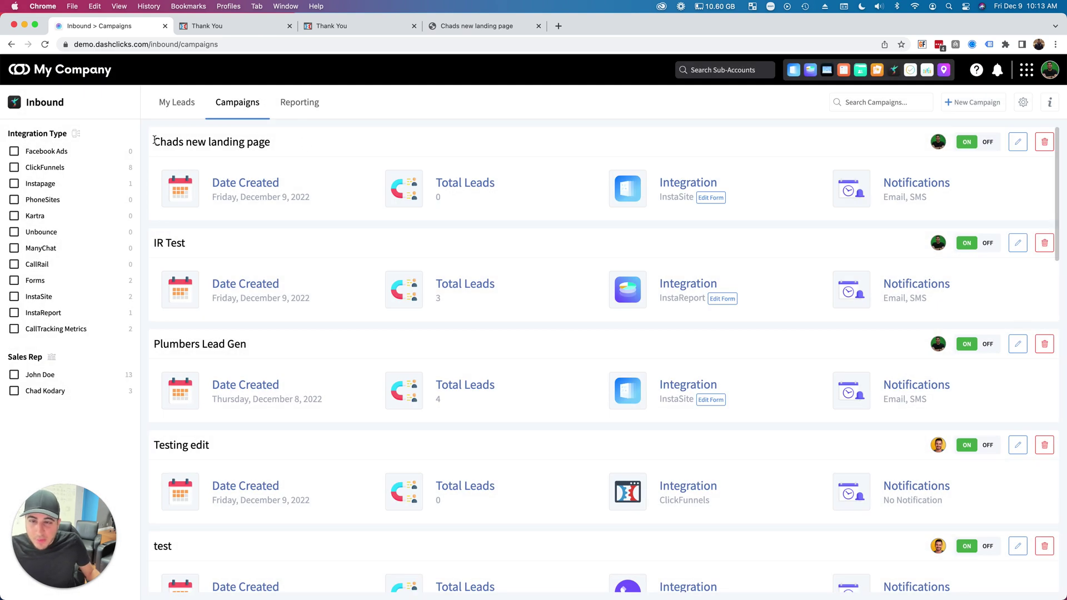
left_click_drag(154, 140, 309, 143)
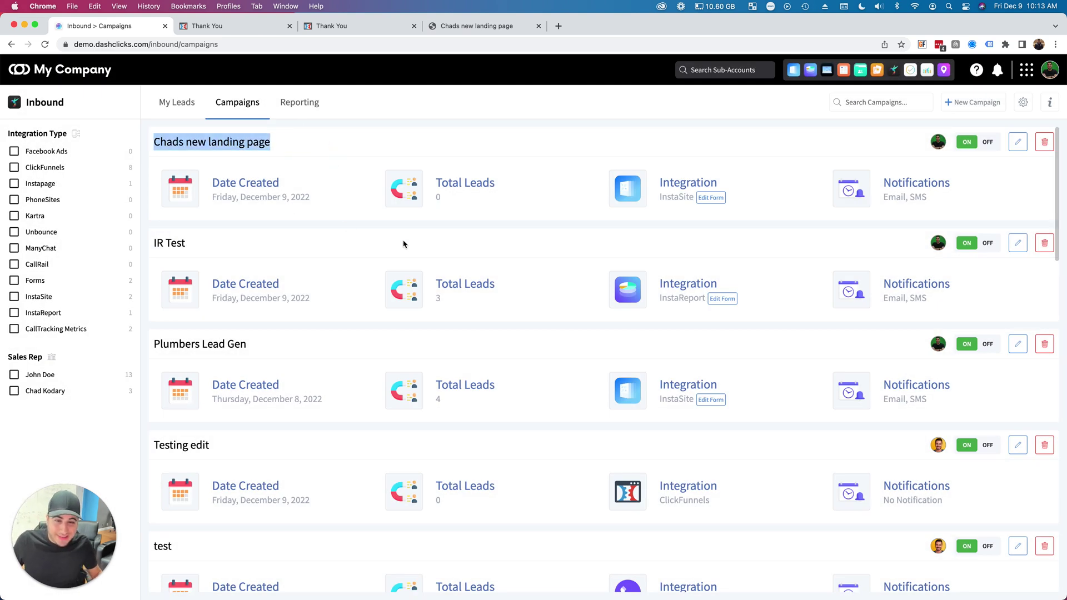
left_click(210, 174)
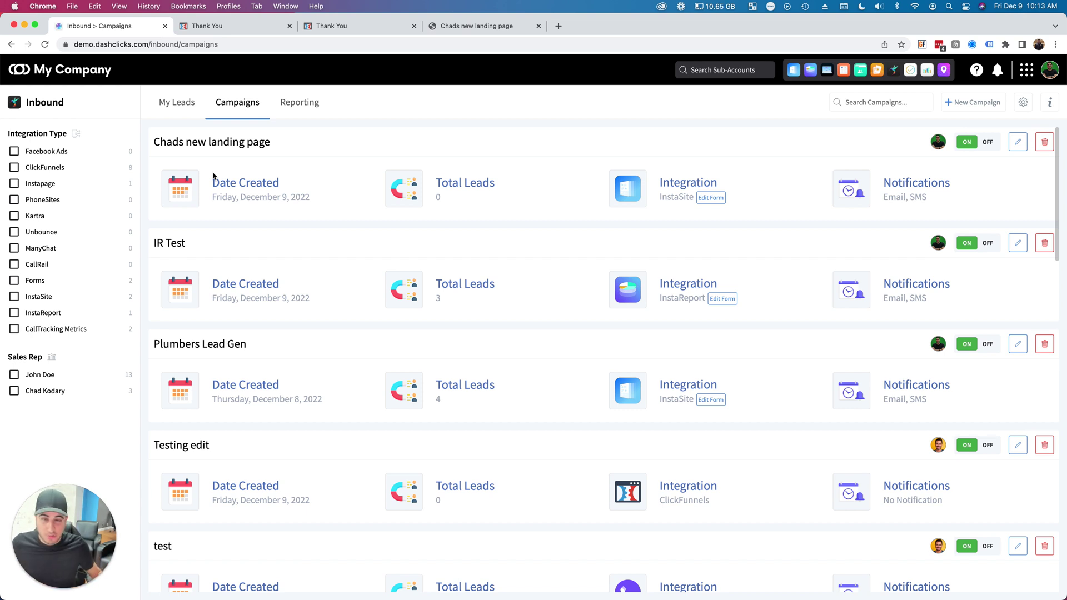
left_click(711, 198)
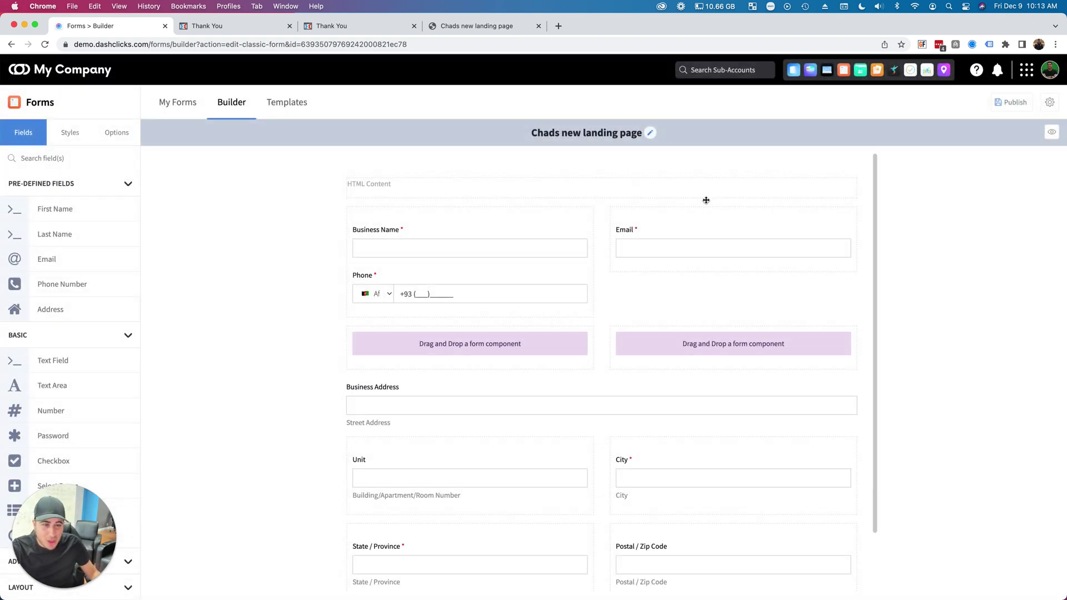
scroll(581, 233, "down", 2)
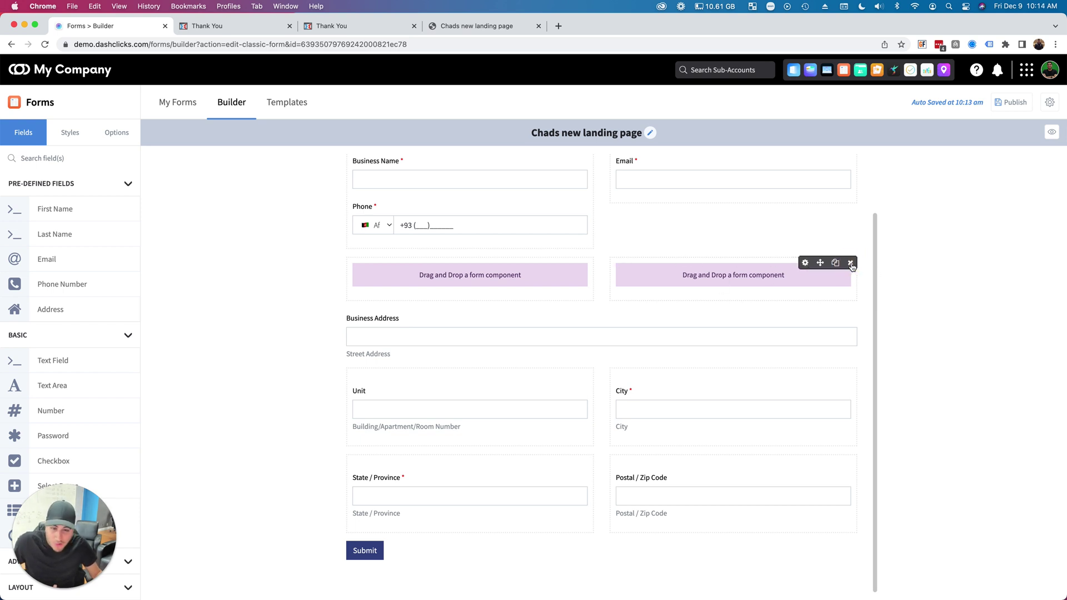
scroll(400, 268, "up", 2)
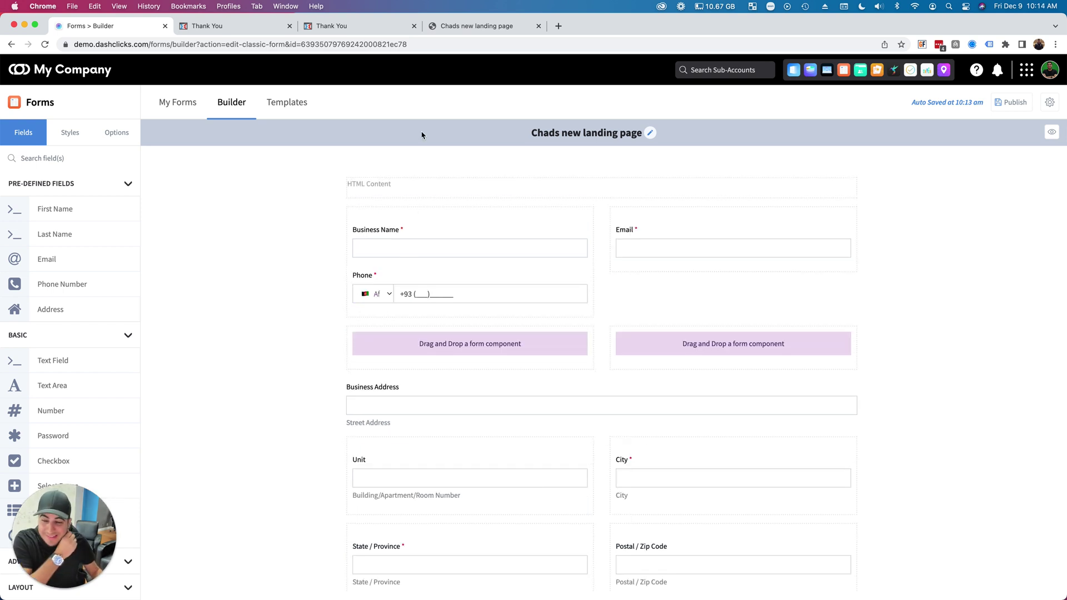
- Change the form's page background color to dark red
left_click(73, 139)
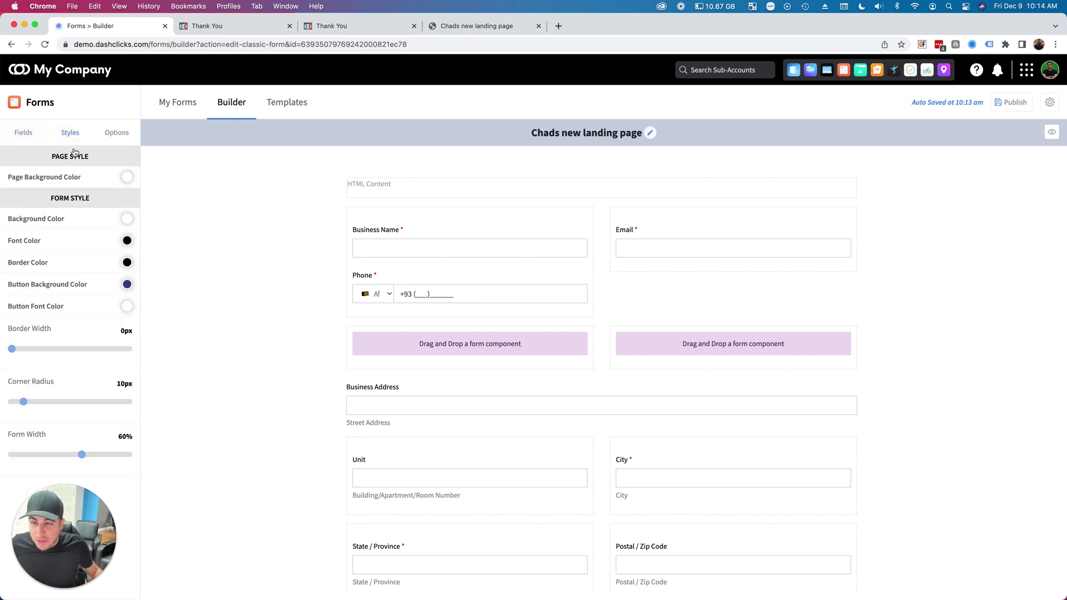
left_click(126, 177)
left_click_drag(161, 167, 248, 129)
left_click(266, 230)
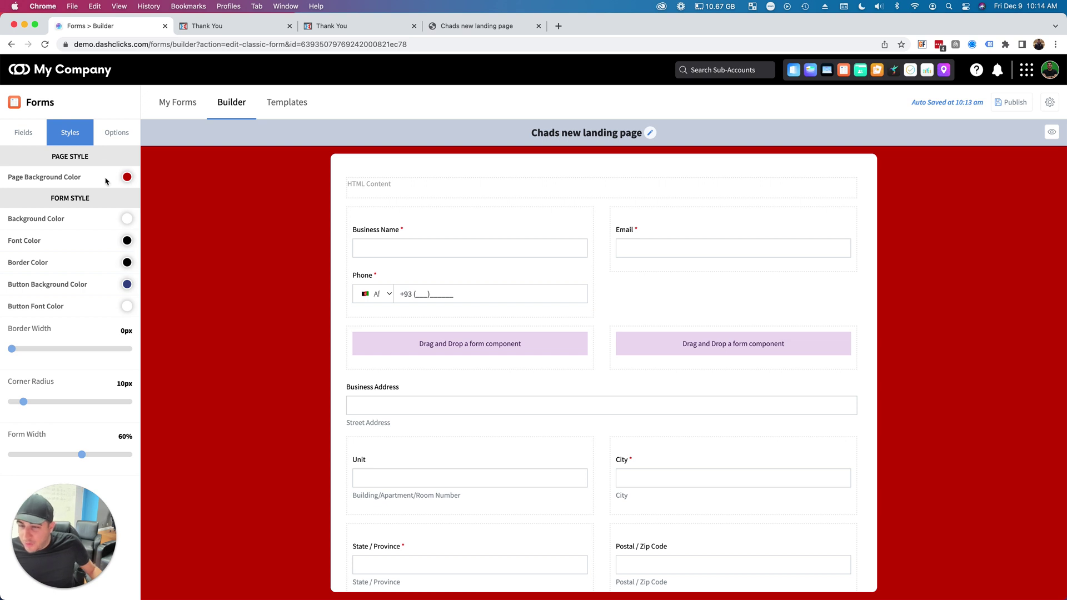
- Set the form's On Submit action to Redirect URL and activate the URL field for entry
left_click(107, 134)
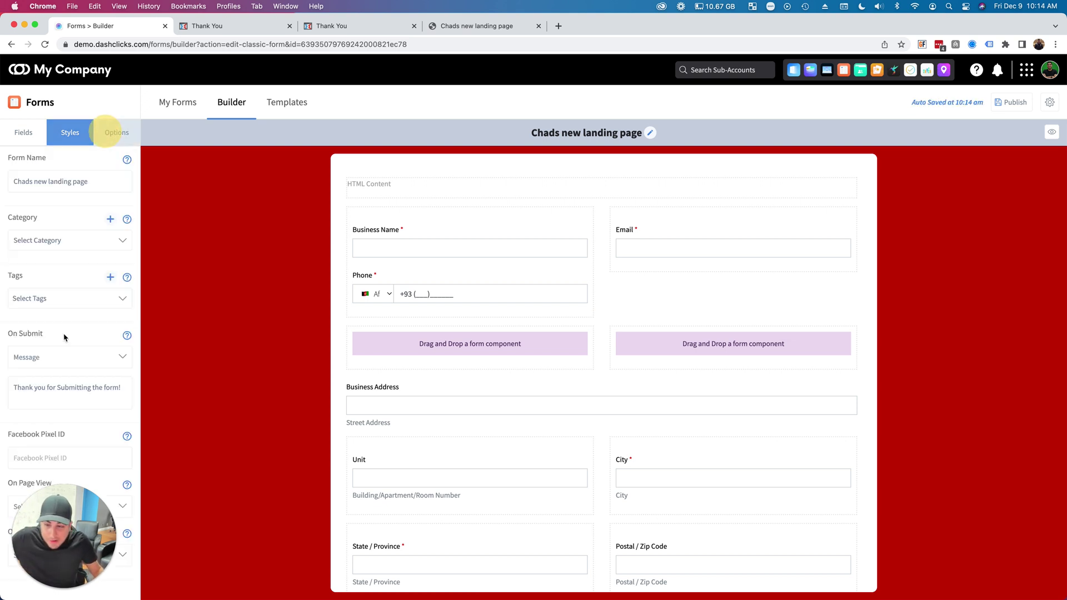
left_click(54, 358)
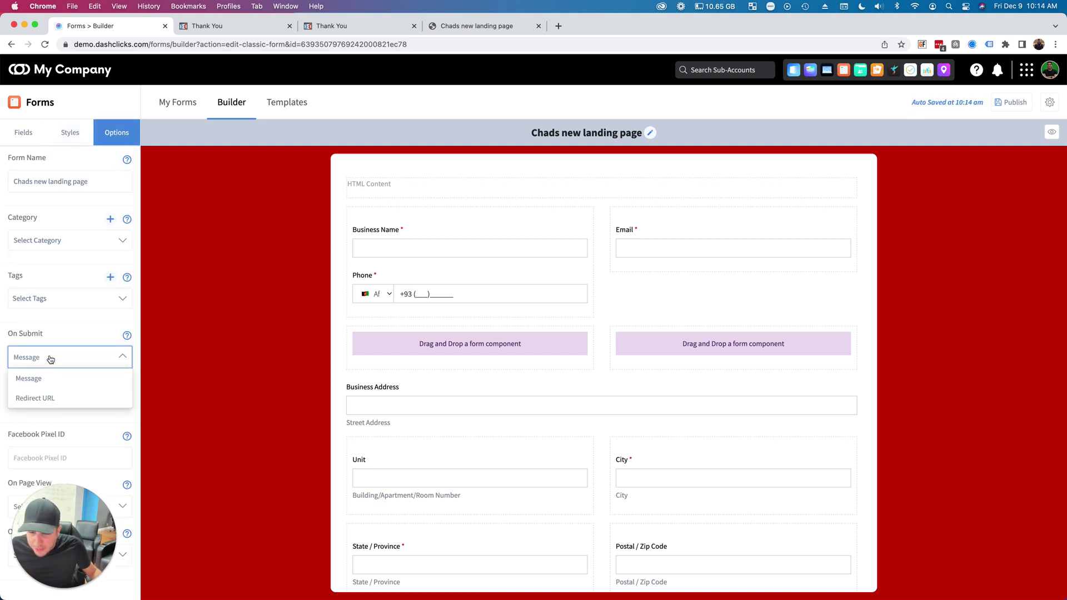
left_click(47, 397)
left_click(42, 391)
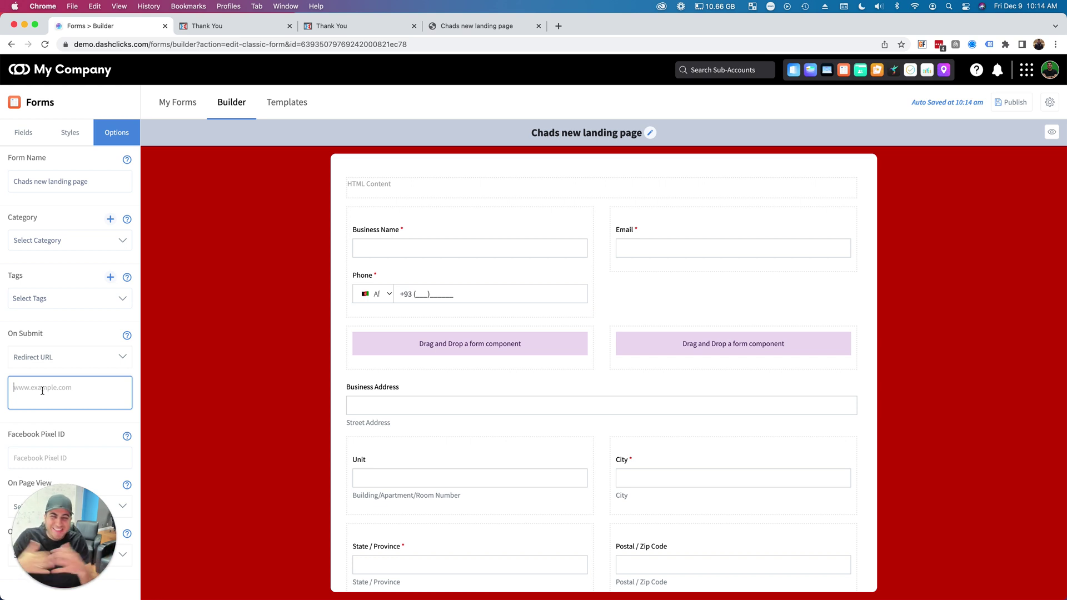
- Review the form's publishing options for the share link, embed code and iframe, and close them
left_click(195, 288)
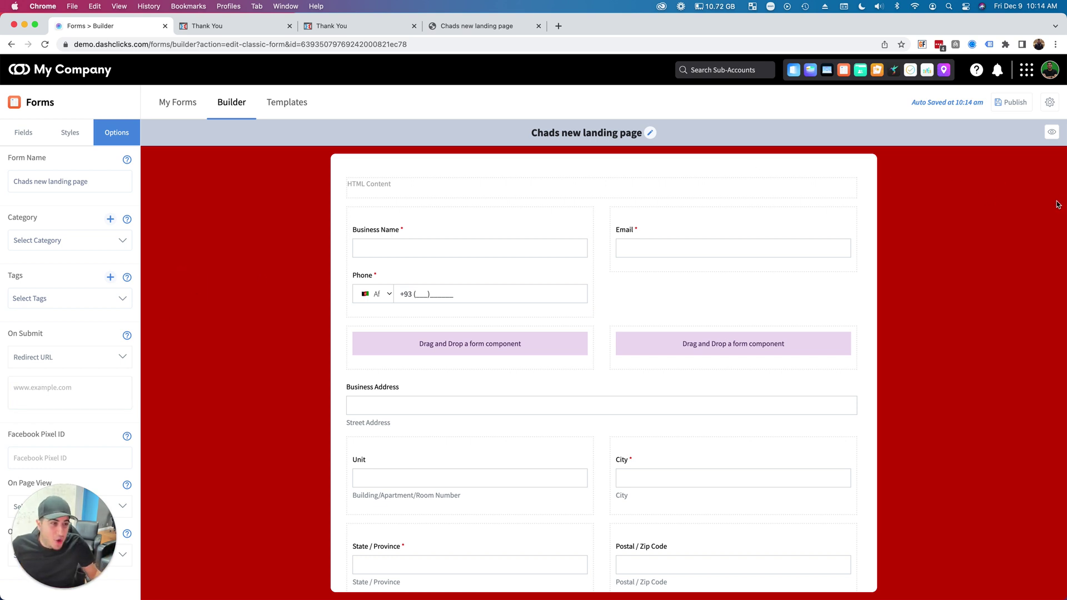
left_click(1009, 103)
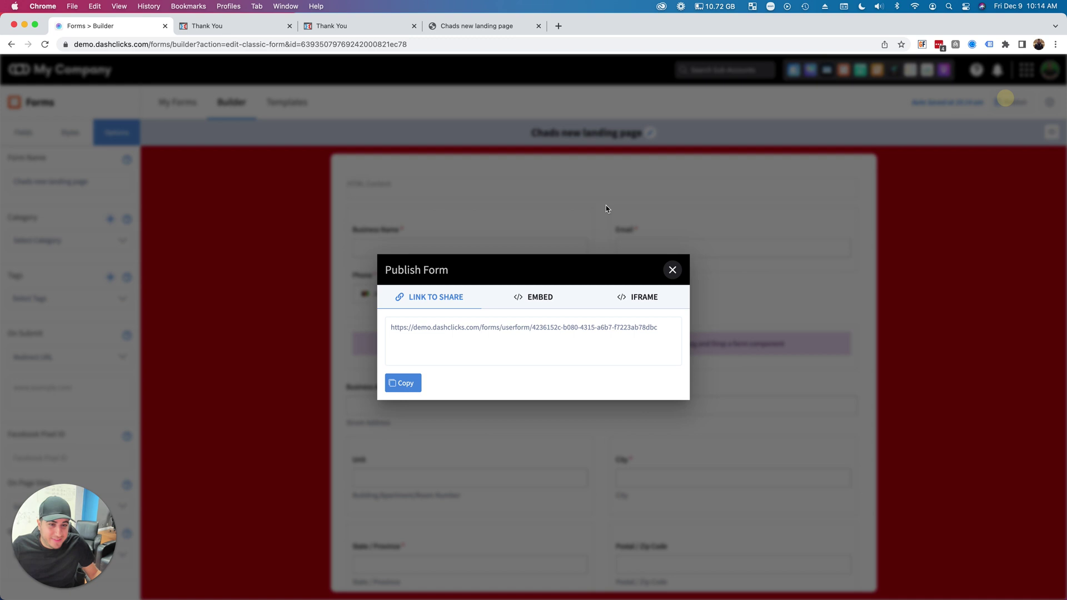
left_click(583, 298)
left_click(624, 297)
left_click(675, 272)
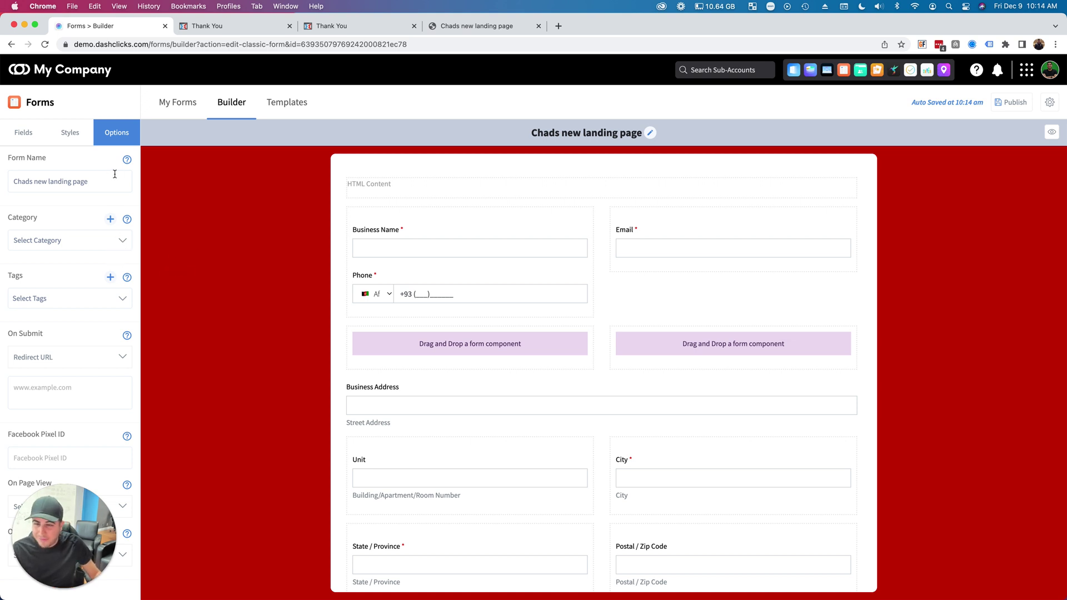
- Change the form's page background color to bright blue
left_click(72, 134)
left_click(126, 177)
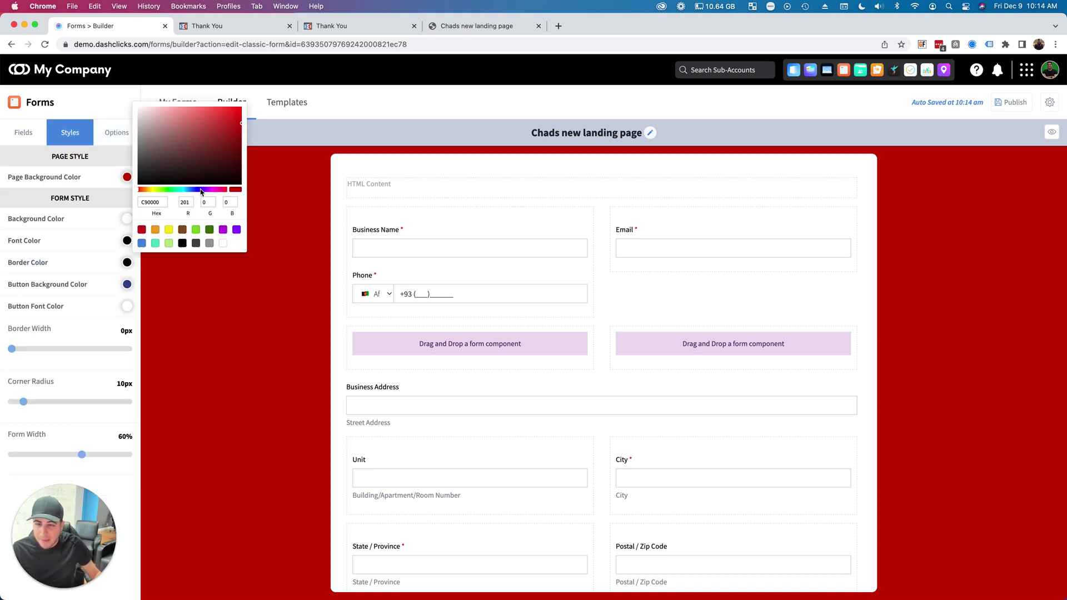
left_click(199, 190)
left_click_drag(193, 148, 240, 114)
left_click(248, 234)
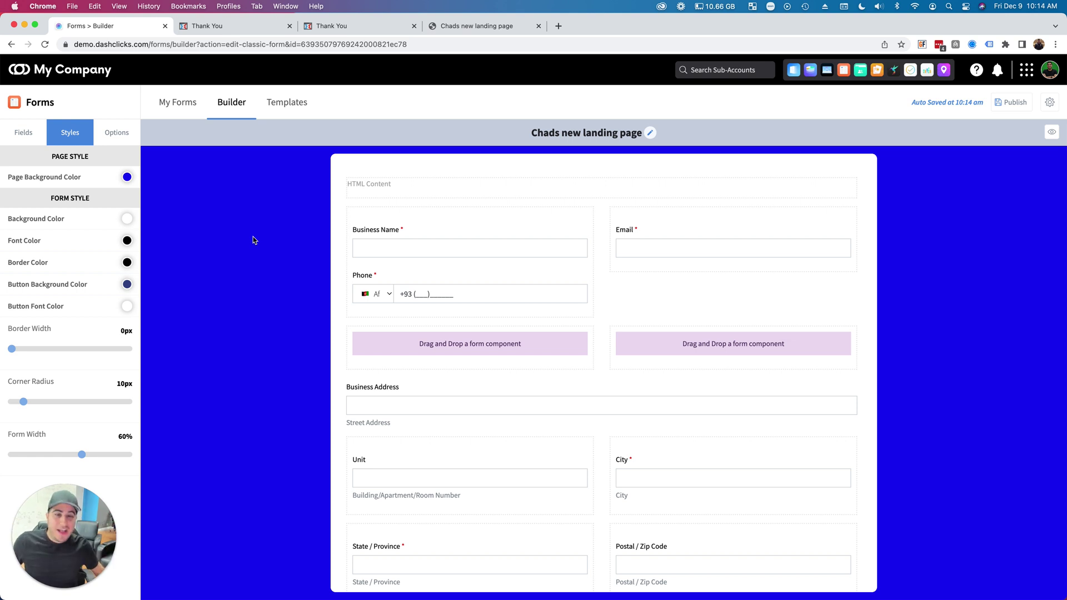
- Switch from the Forms app to Inbound and open its list of campaigns
left_click(896, 68)
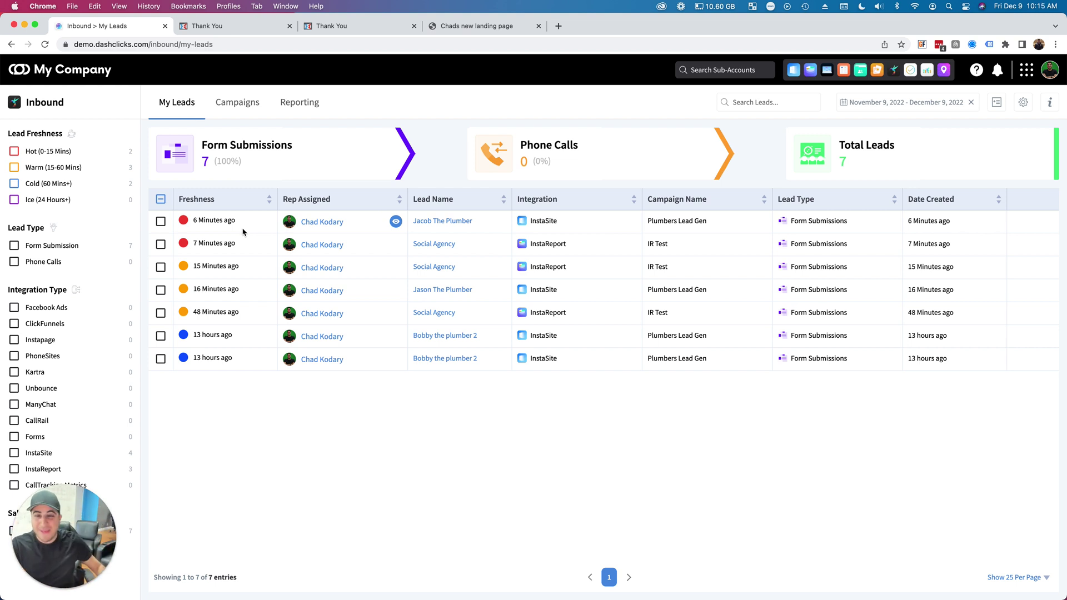
left_click(217, 103)
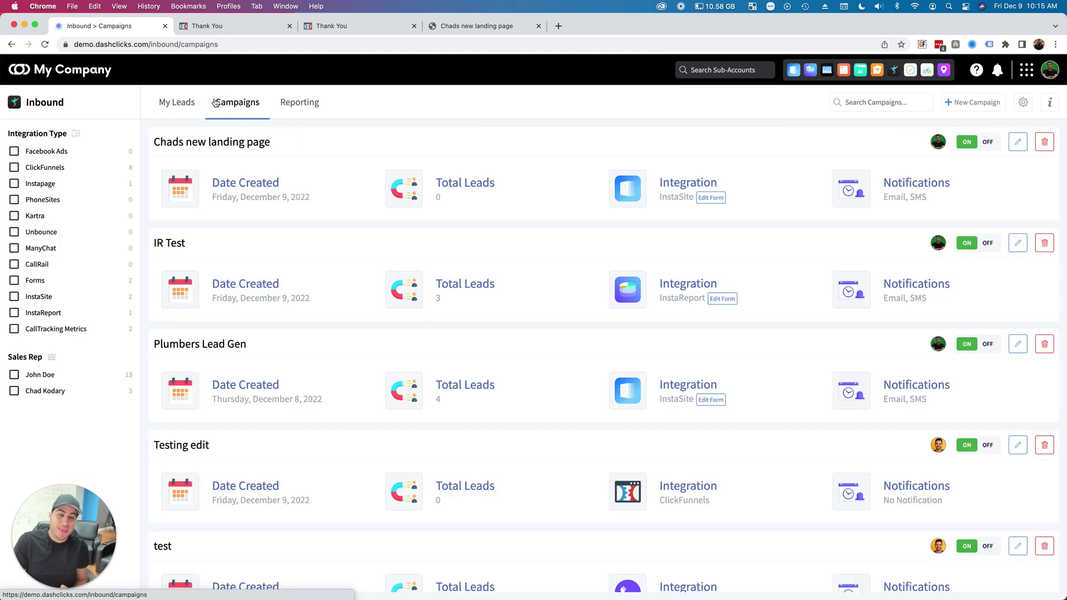